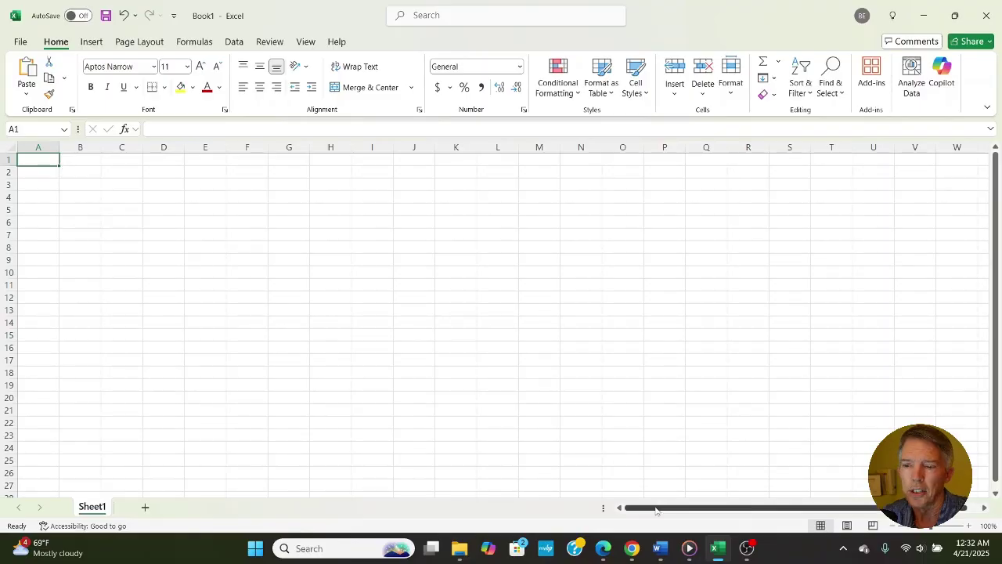
# Step: Switch to Chrome and view the pricing on the Microsoft Copilot Pro store page
pyautogui.click(633, 550)
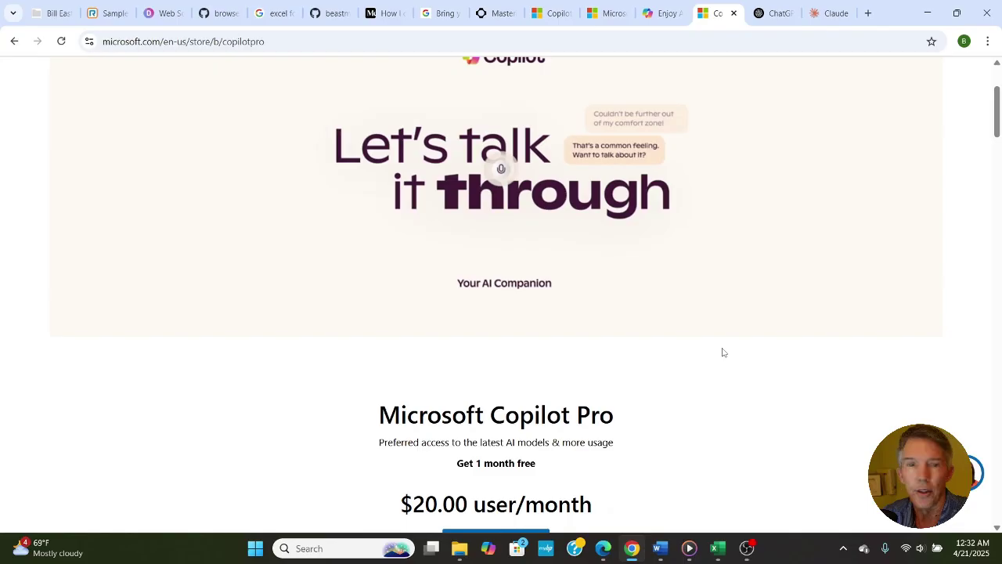
pyautogui.scroll(-1, 724, 352)
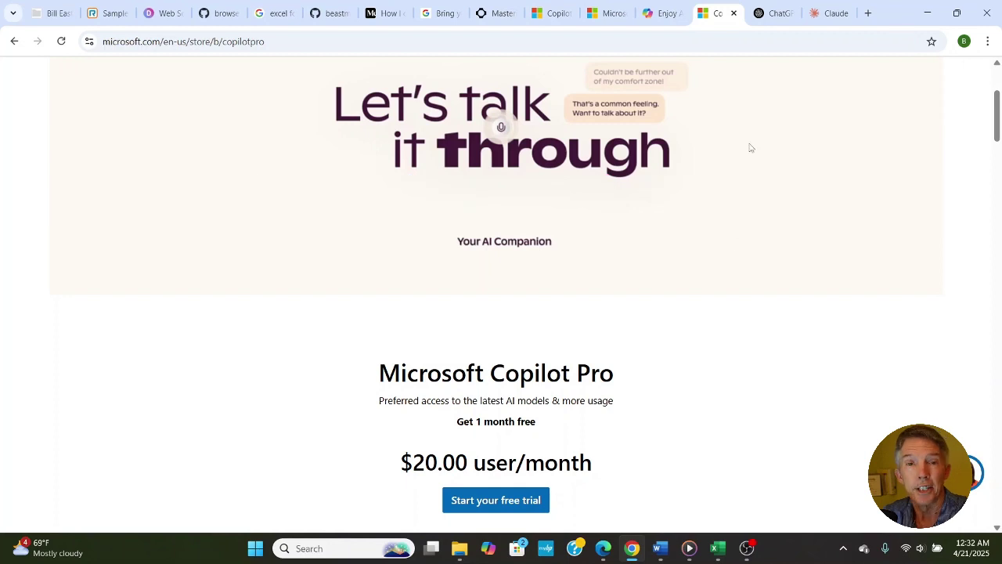
# Step: Go to the open ChatGPT page and view its options for attaching files to a prompt
pyautogui.click(764, 15)
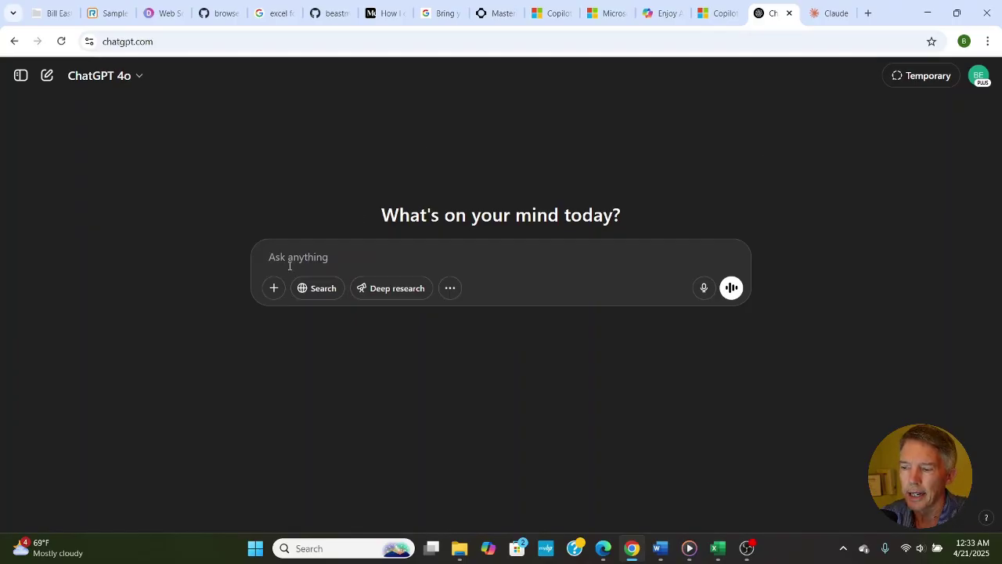
pyautogui.click(275, 290)
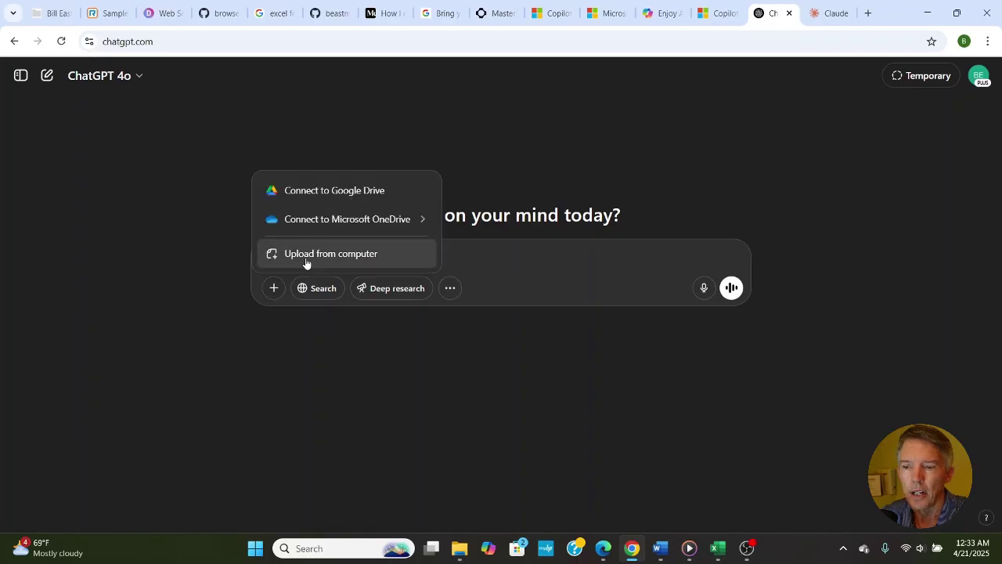
pyautogui.click(250, 335)
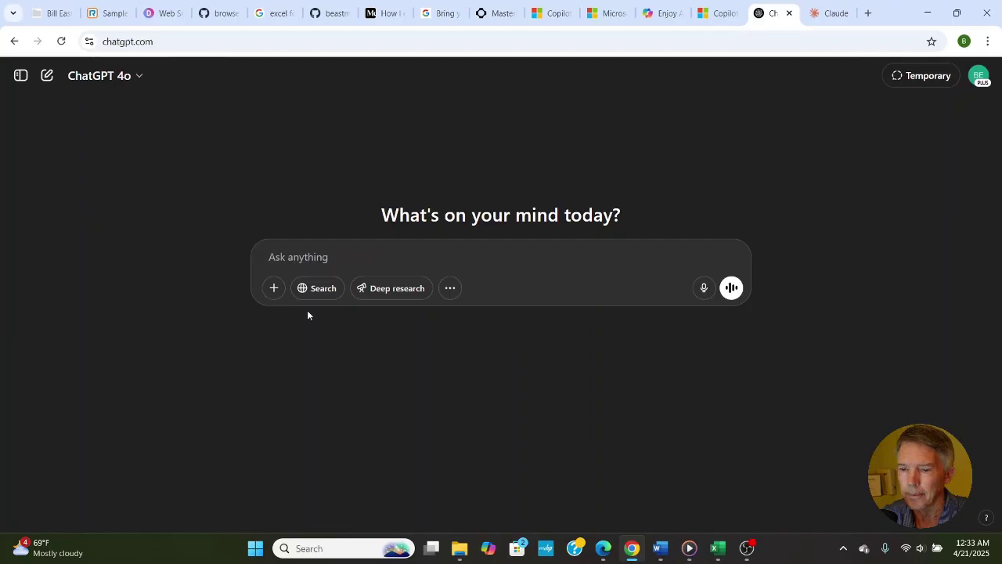
# Step: Go to the open Claude page and view its options for adding files to a new chat
pyautogui.click(824, 16)
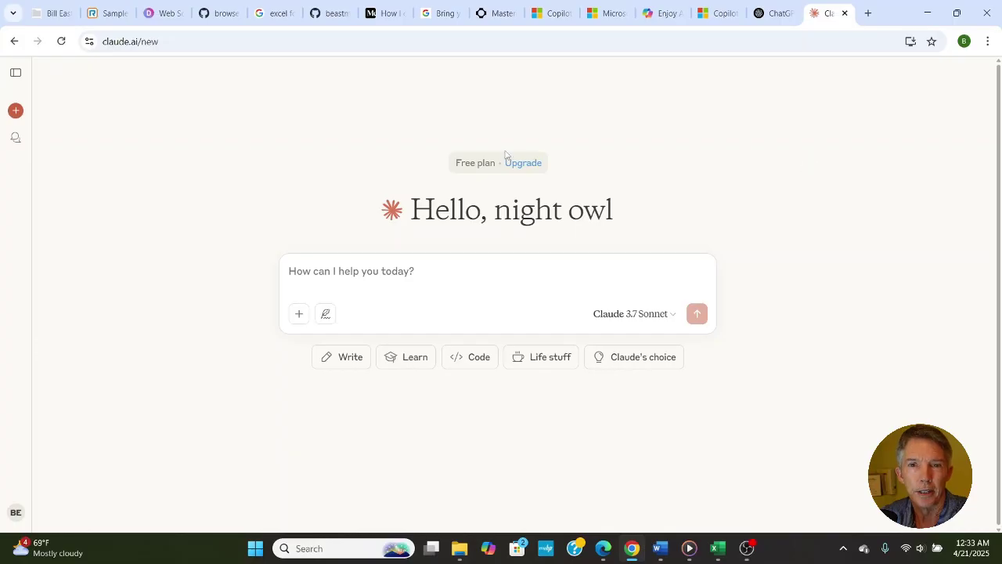
pyautogui.click(300, 317)
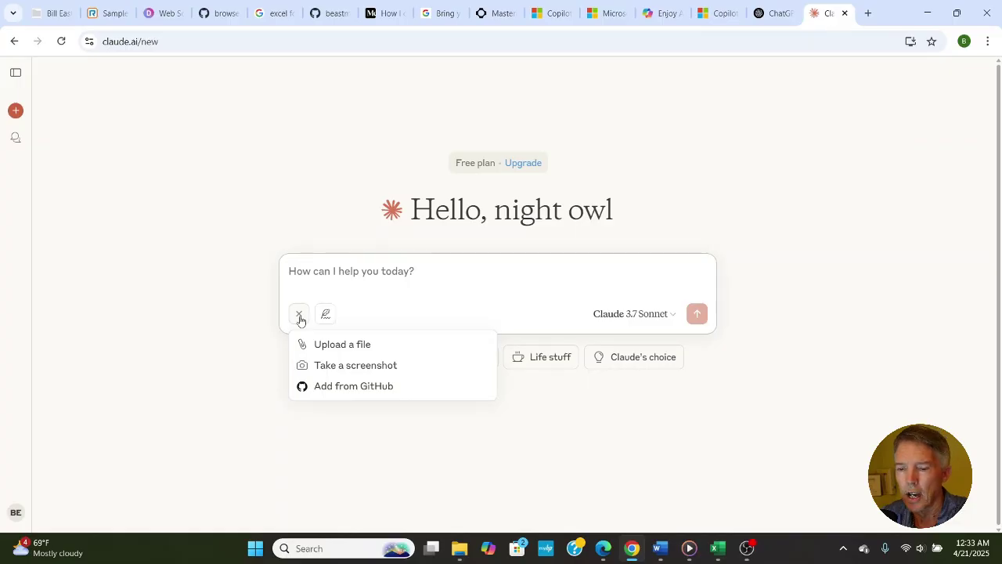
pyautogui.click(196, 348)
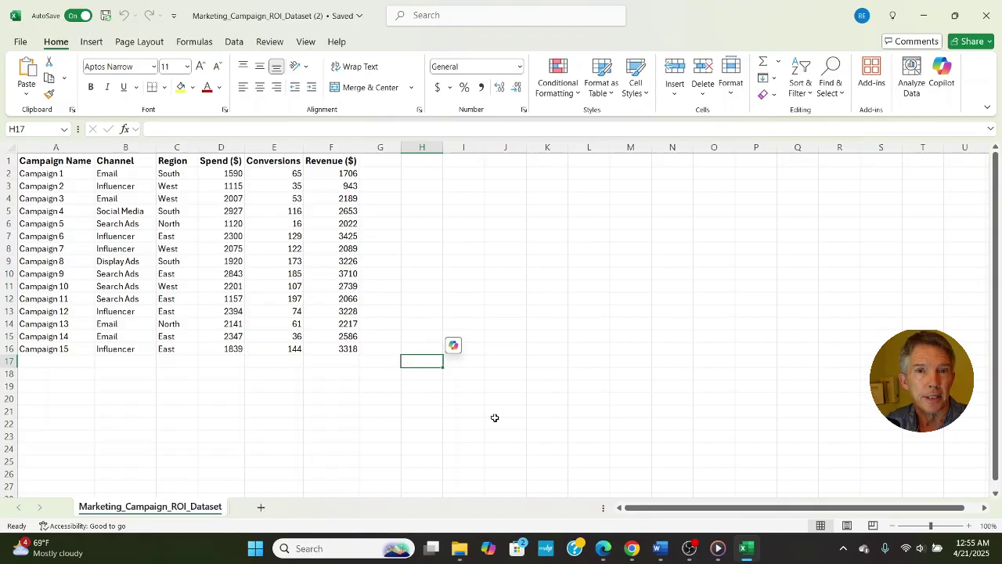
# Step: Prompt Copilot with "Please insert a formula in column G to calculate the ROI" and insert the suggested column into the campaign sheet
pyautogui.click(496, 422)
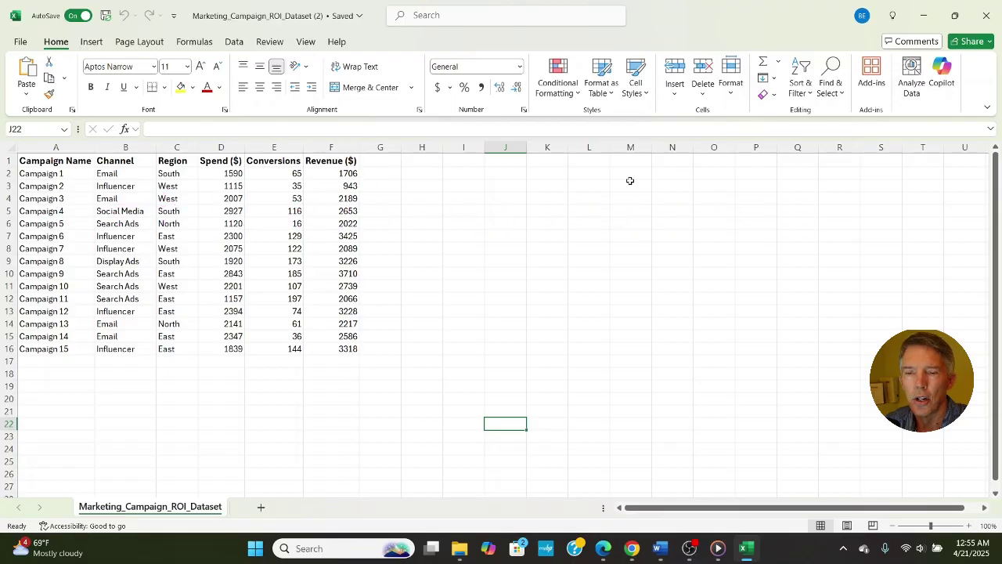
pyautogui.click(943, 76)
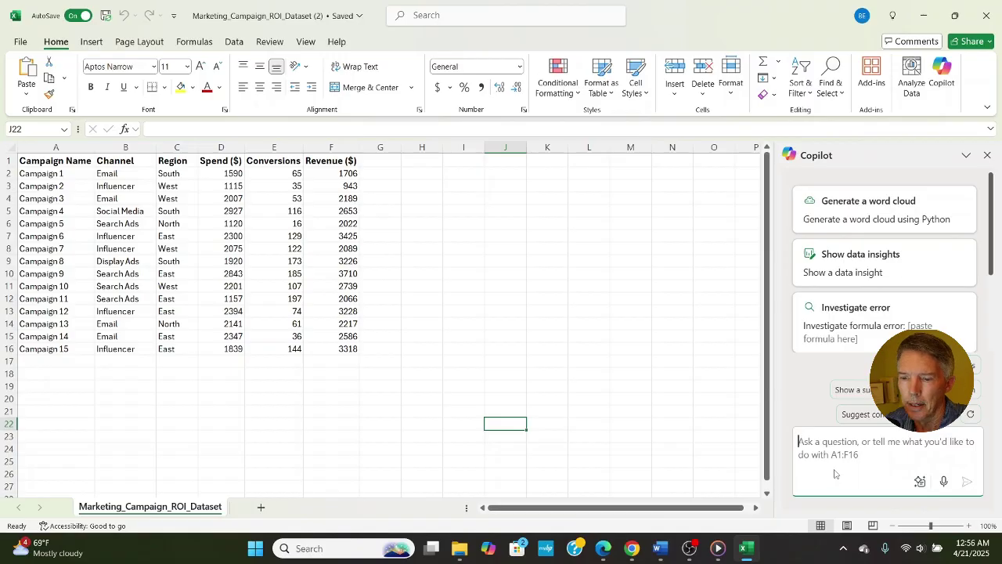
pyautogui.write('Please insert a formula in column G to calculate the ROI')
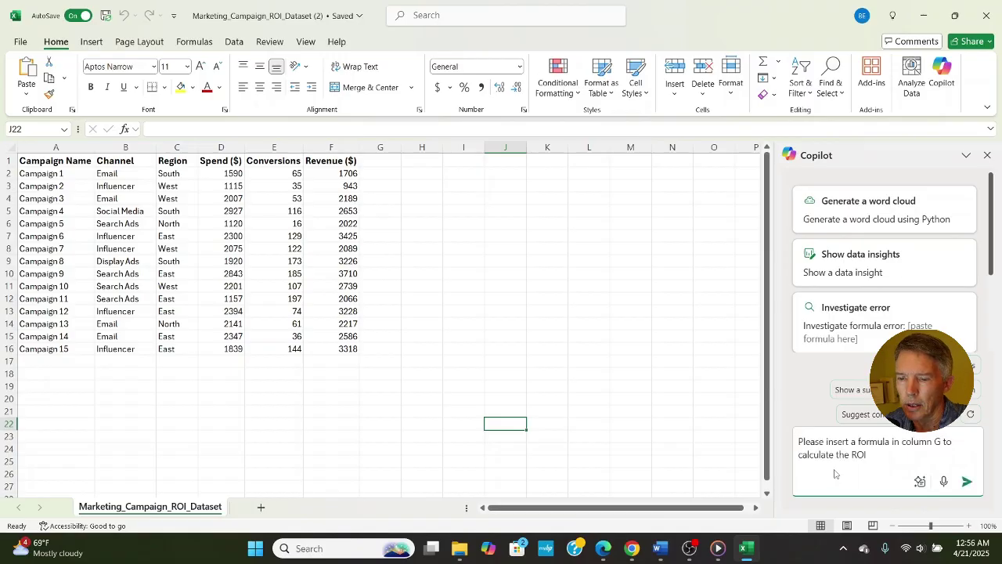
pyautogui.click(973, 483)
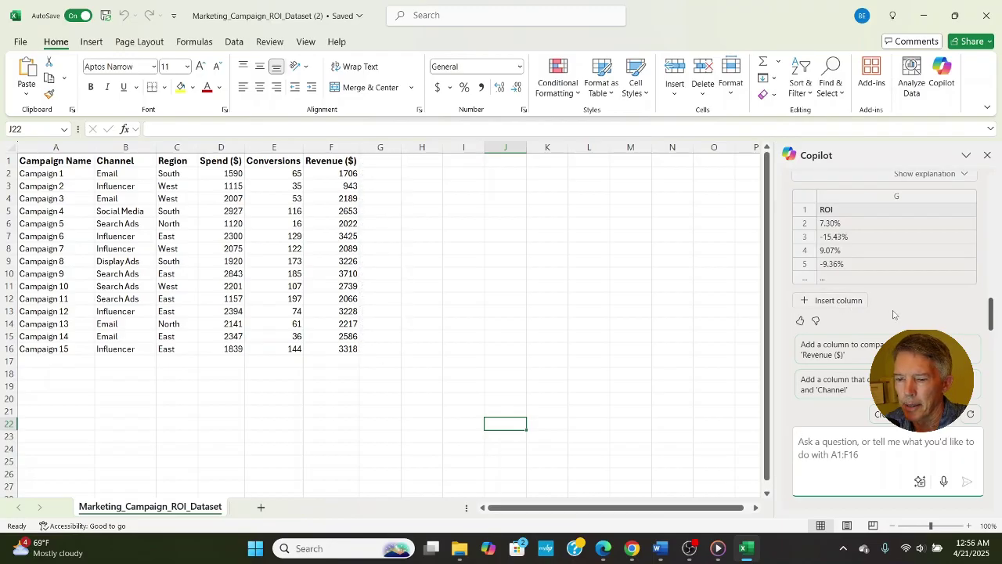
pyautogui.click(838, 302)
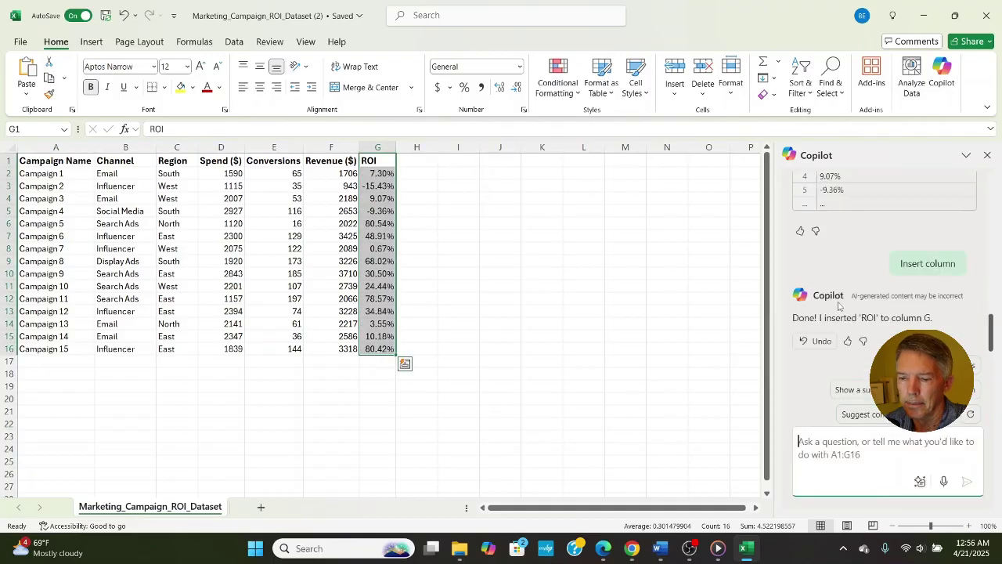
pyautogui.click(662, 334)
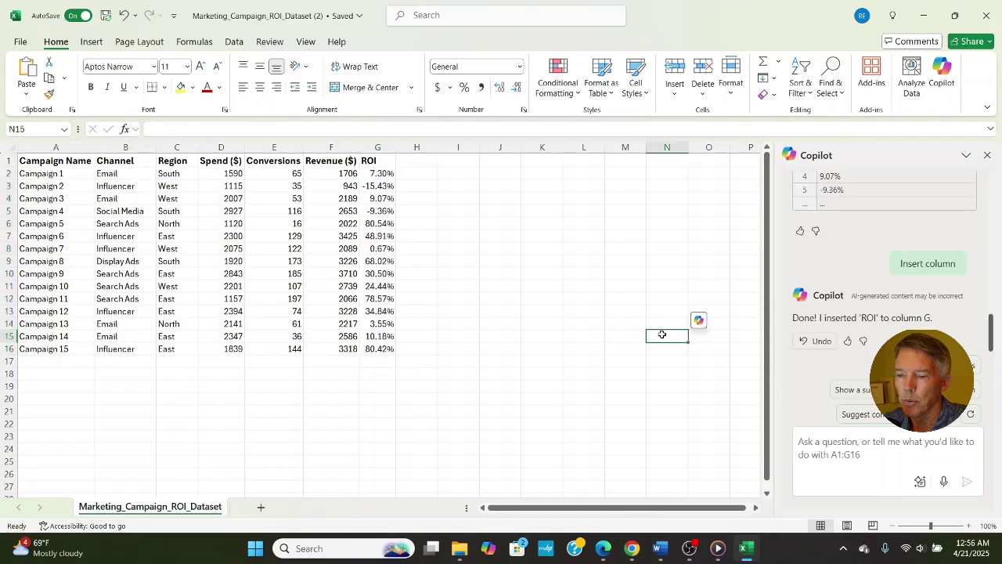
# Step: Prompt Copilot with "Please highlight campaigns with ROI < 10%" and apply the suggested conditional formatting rule
pyautogui.click(811, 444)
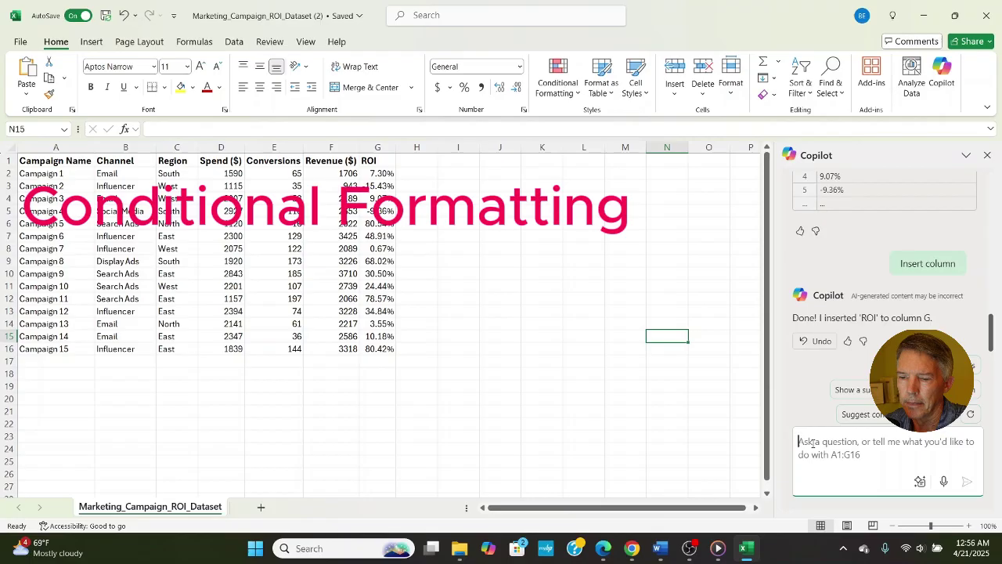
pyautogui.write('Pleas')
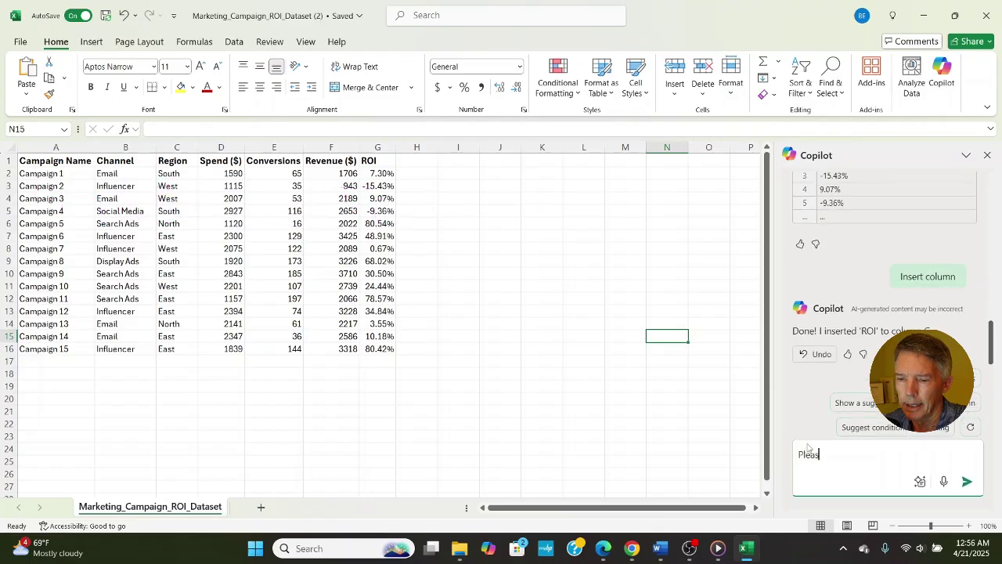
pyautogui.write('e highlight ')
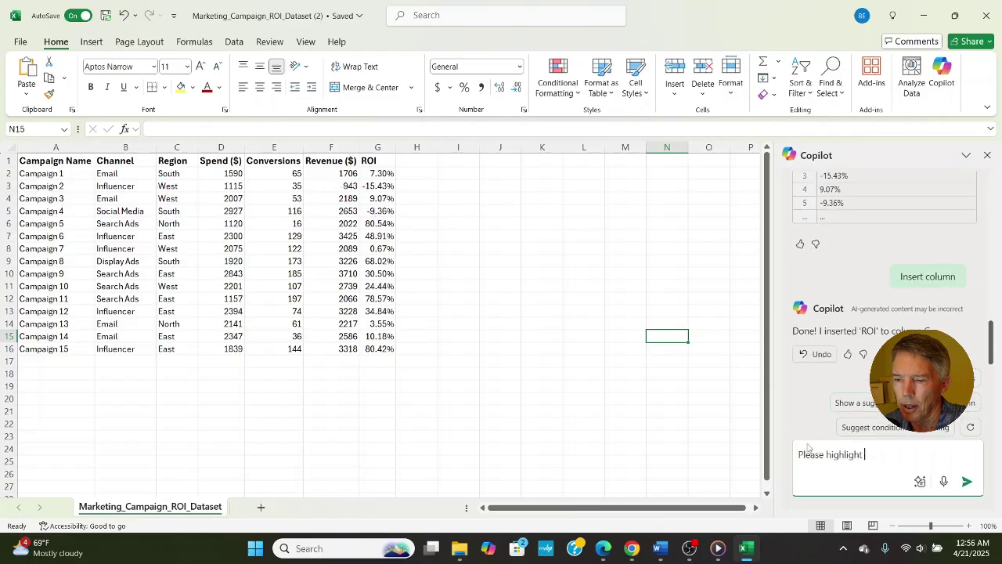
pyautogui.write('campaigns with ROI < 10%')
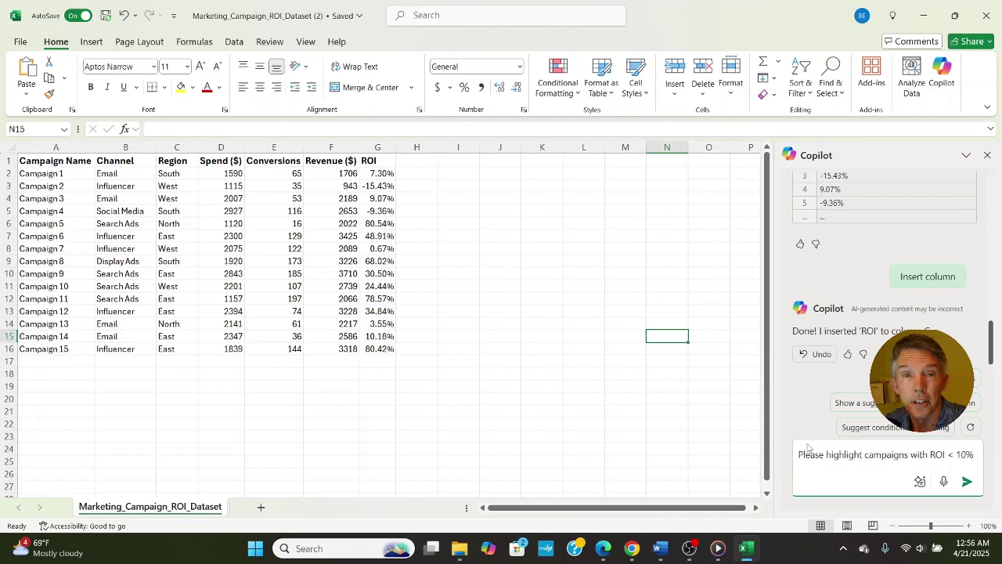
pyautogui.press('Return')
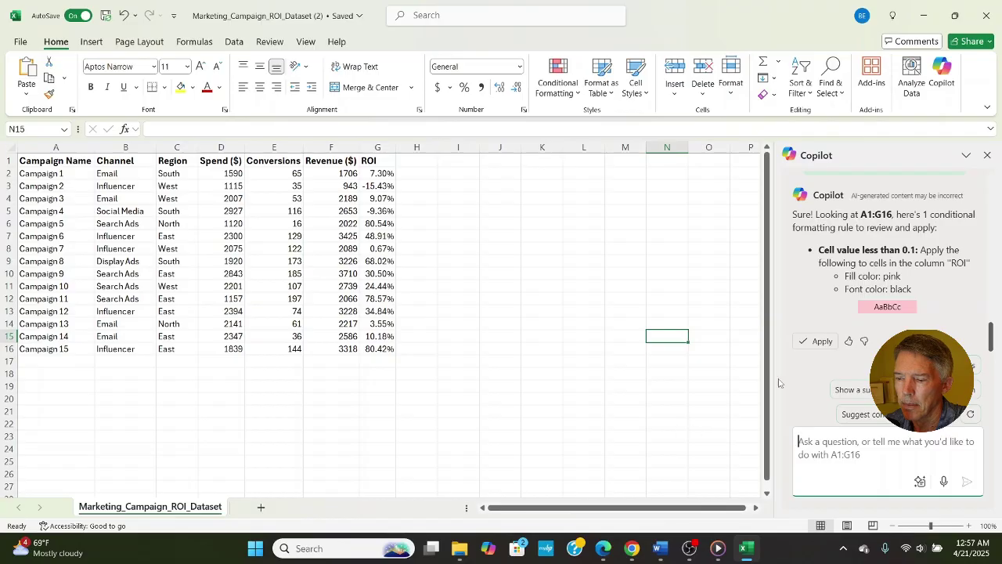
pyautogui.click(815, 341)
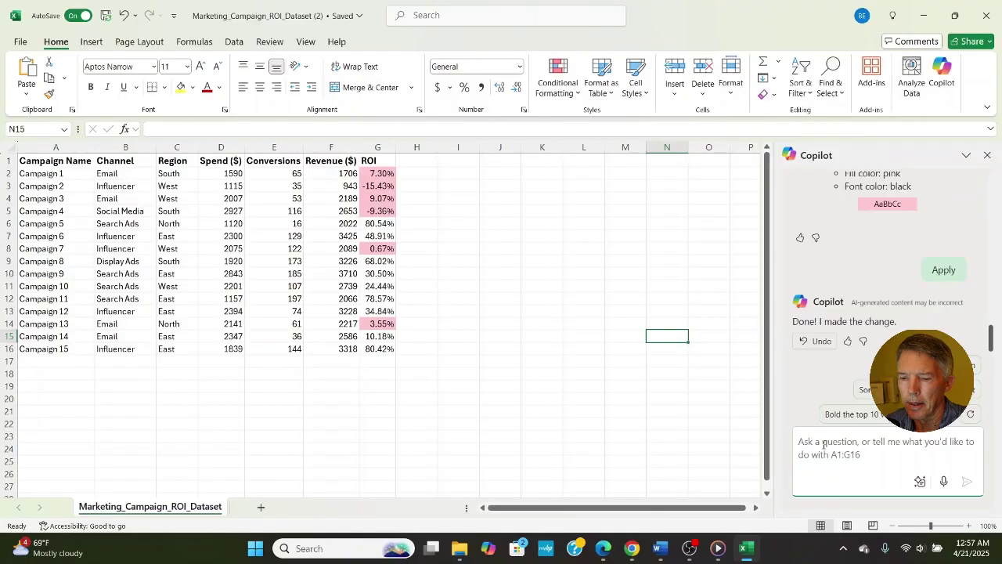
# Step: Prompt Copilot with "Create a column to categorize campaigns as high, medium or low ROI." and insert the suggested column
pyautogui.write('Create a column ')
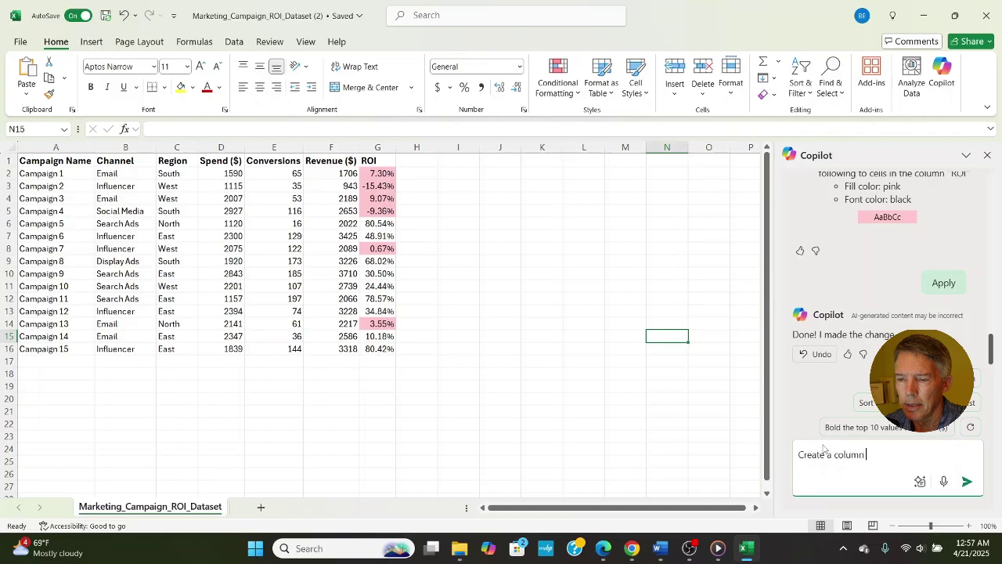
pyautogui.write('to categorize campaign')
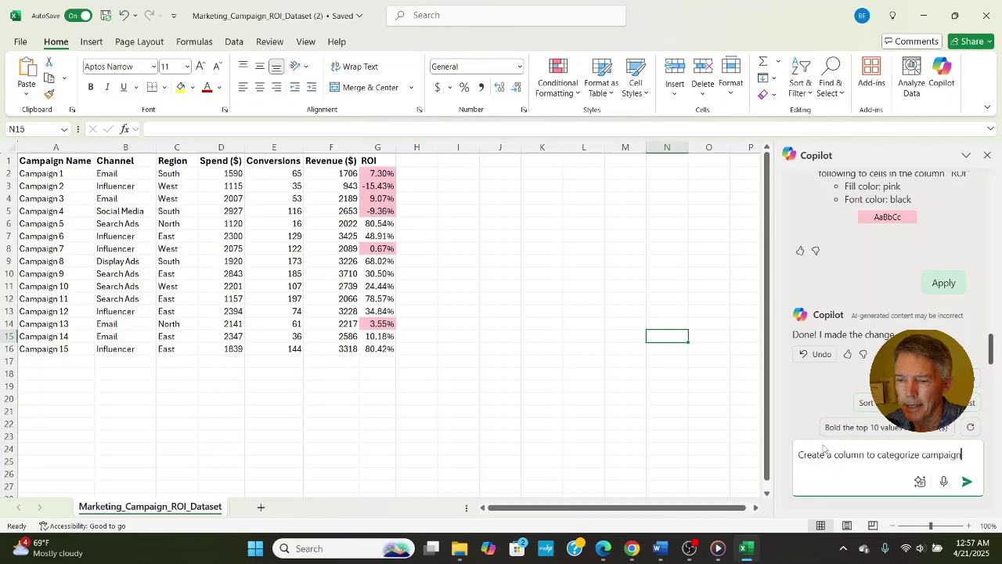
pyautogui.write('s as high, medium or l')
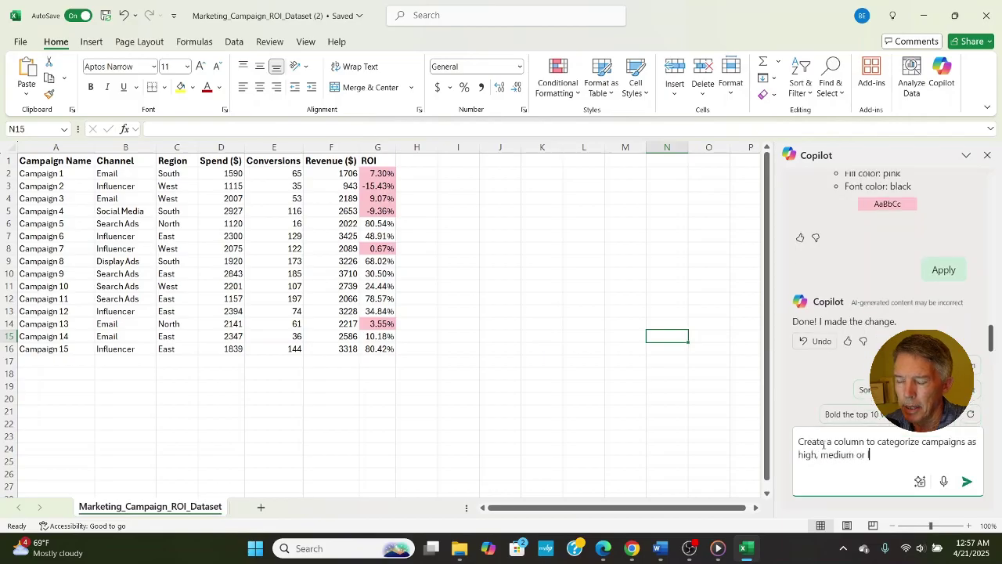
pyautogui.write('ow ROI.')
pyautogui.press('Return')
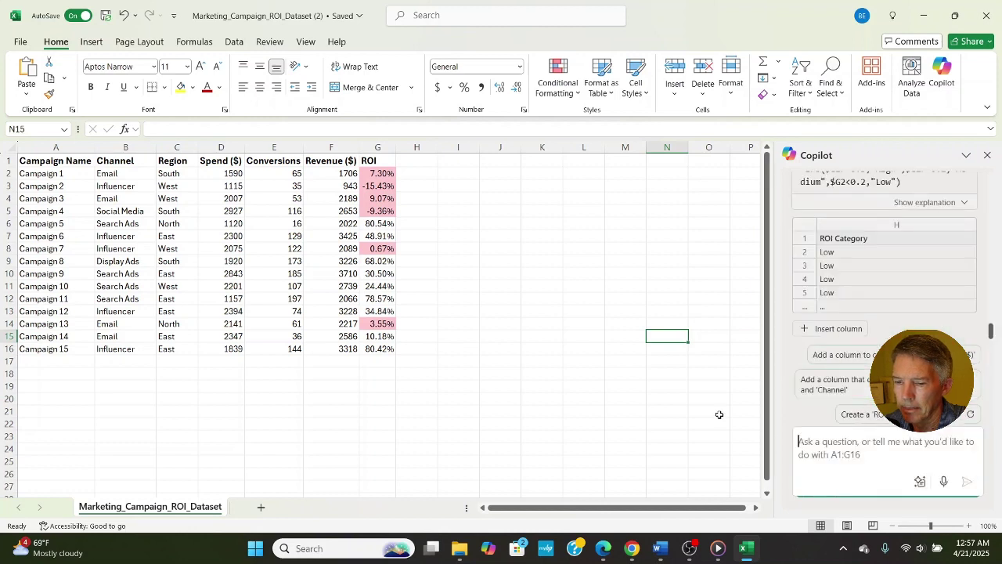
pyautogui.click(807, 328)
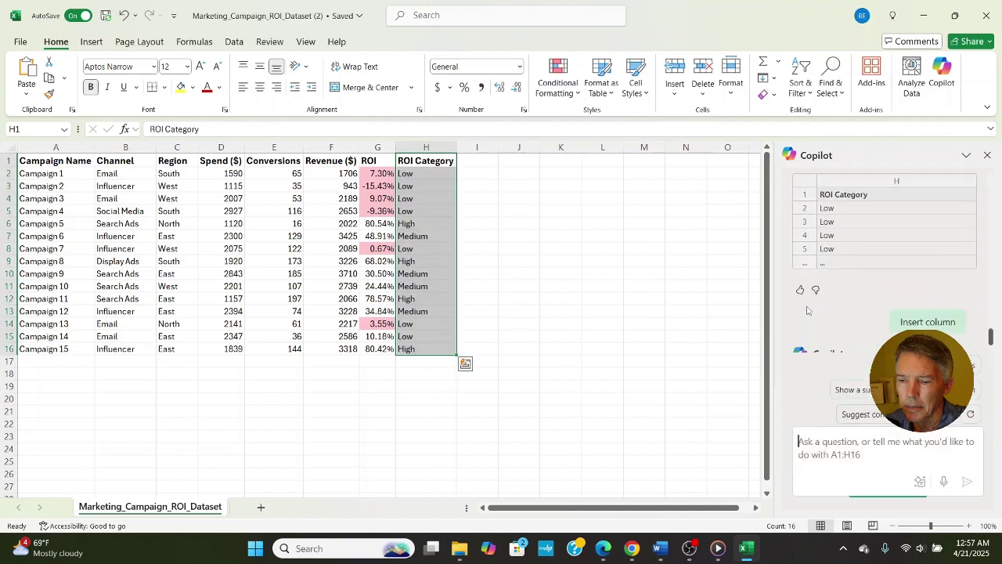
pyautogui.click(683, 334)
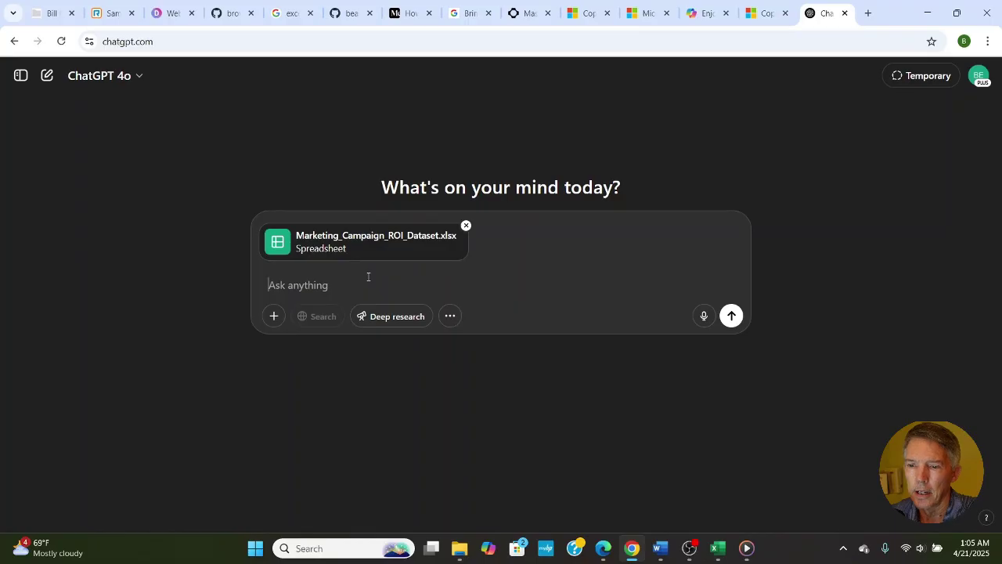
# Step: Send ChatGPT the attached dataset with the prompt "Please write an Excel formula to calculate the ROI for each campaign"
pyautogui.write('Please write an Excel formula to calculate the ROI for each campaign')
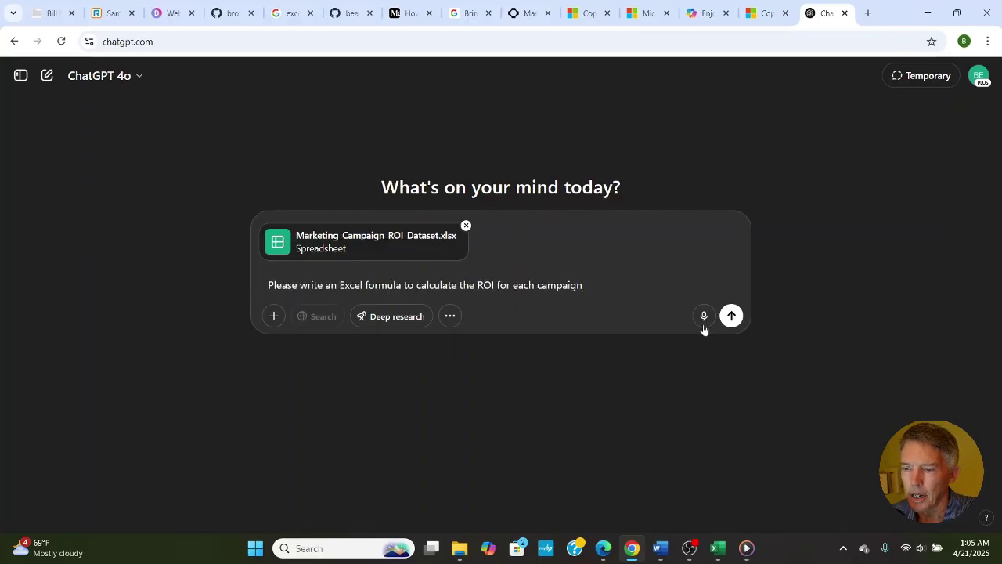
pyautogui.click(732, 316)
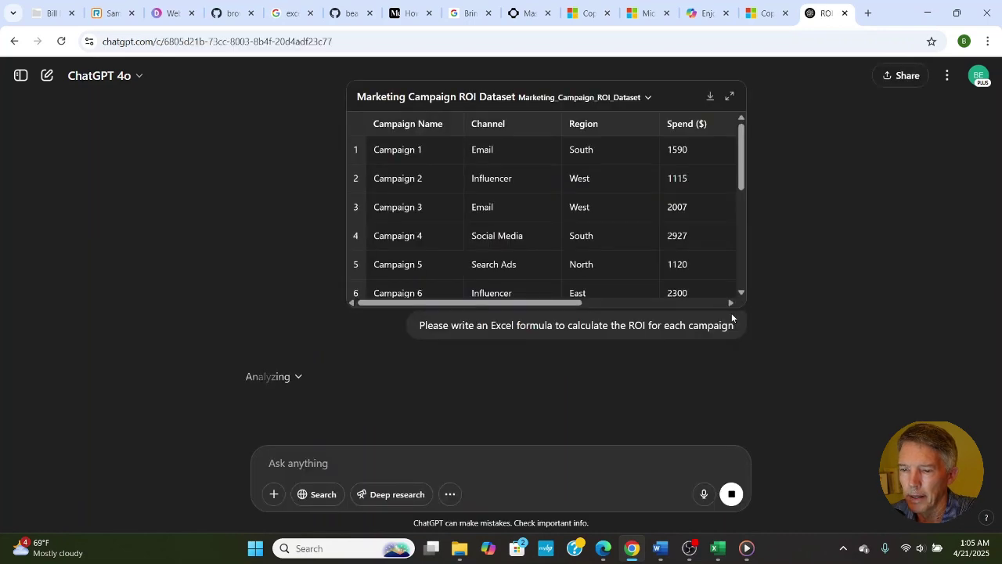
pyautogui.scroll(-3, 820, 391)
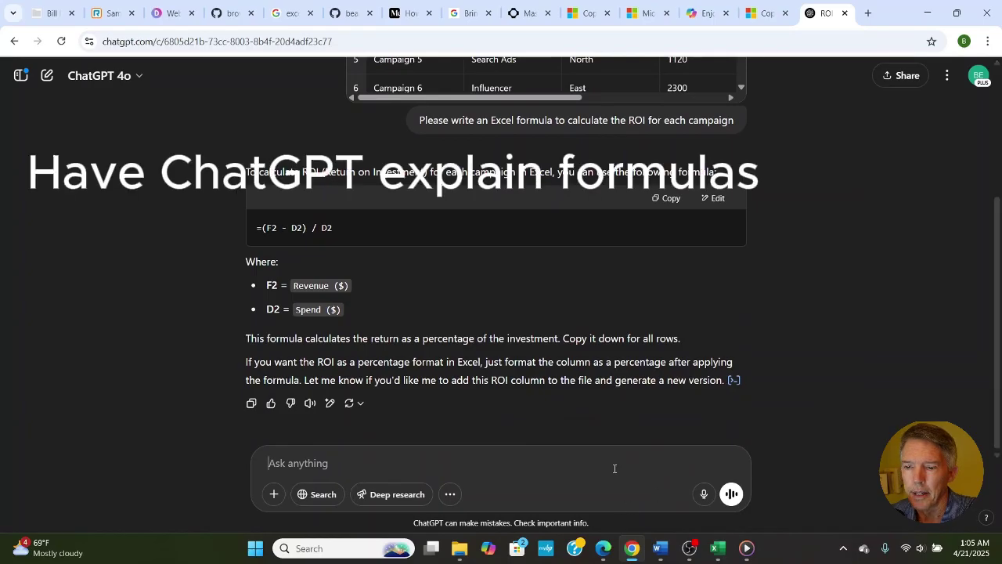
# Step: Send ChatGPT the follow-up prompt "Explain the logic behind this formula step by step"
pyautogui.write('Expla')
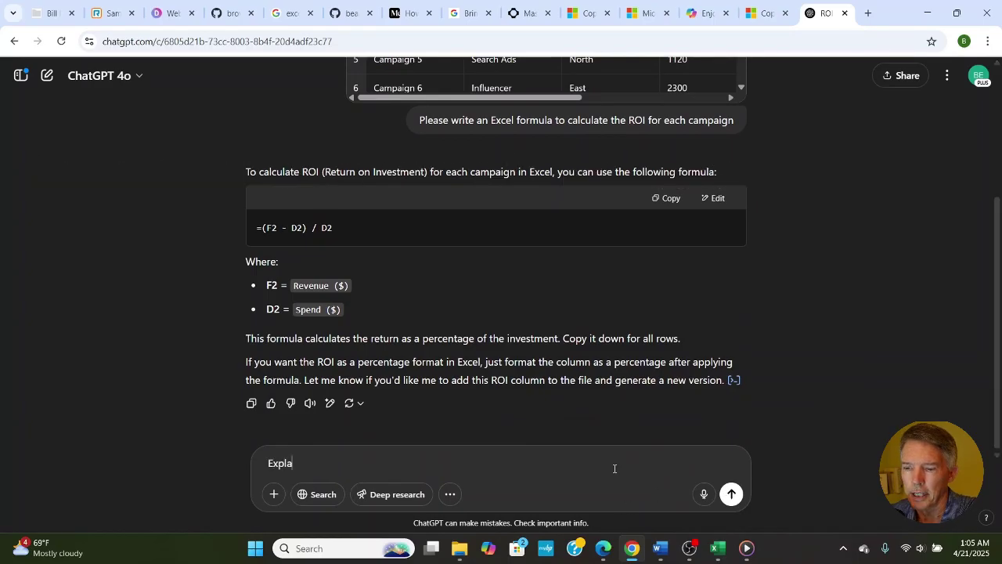
pyautogui.write('in the logic ')
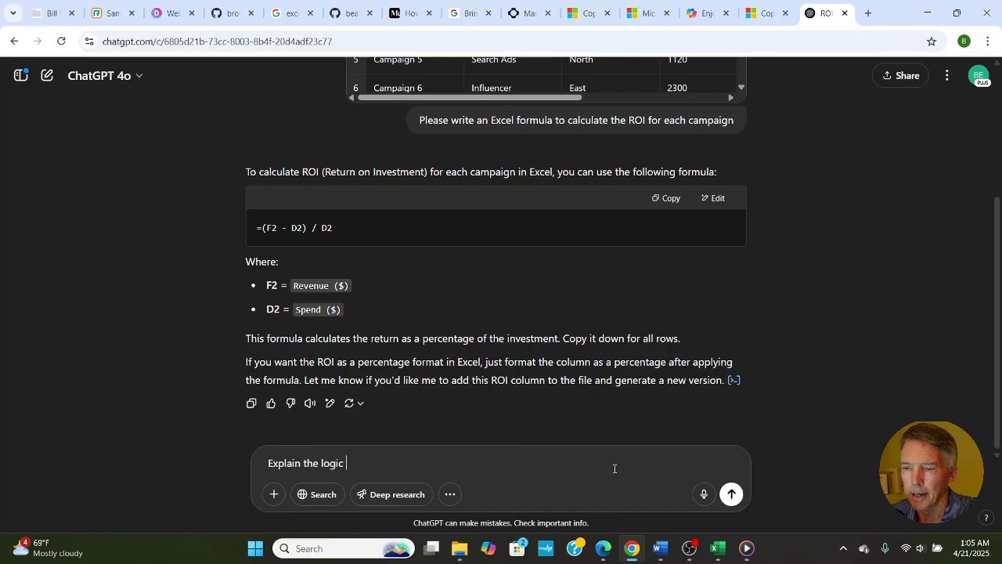
pyautogui.write('behind thi')
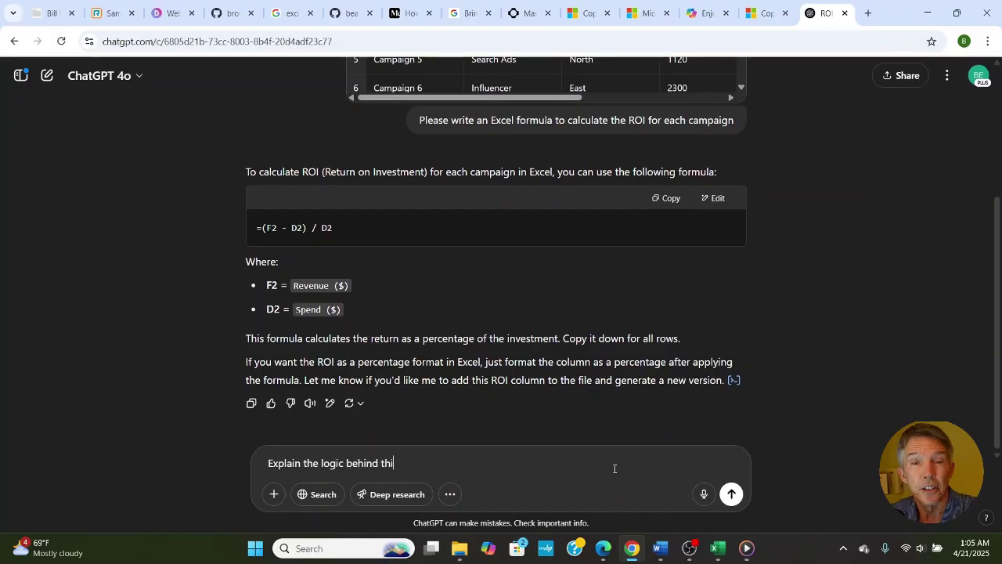
pyautogui.write('s formu')
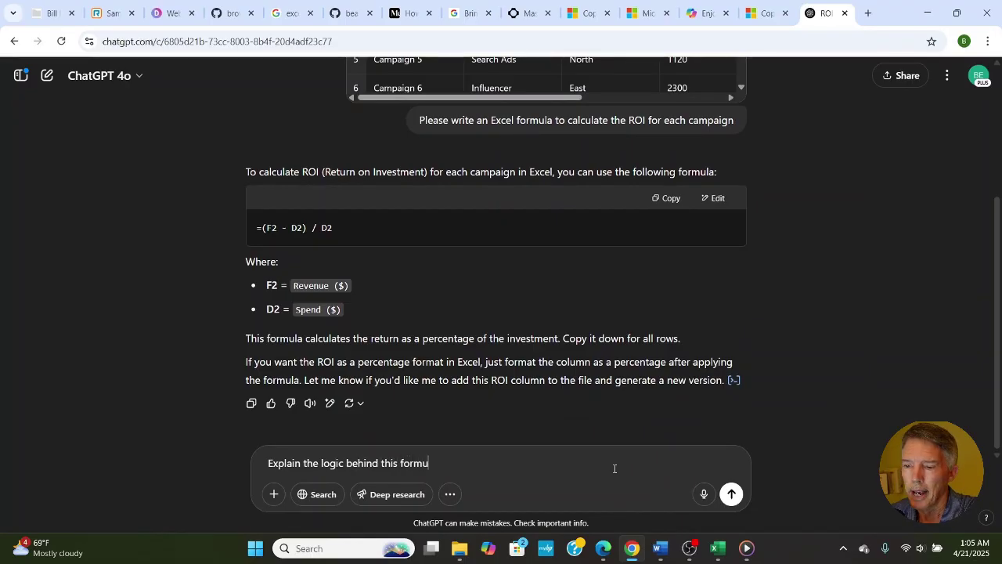
pyautogui.write('la step by')
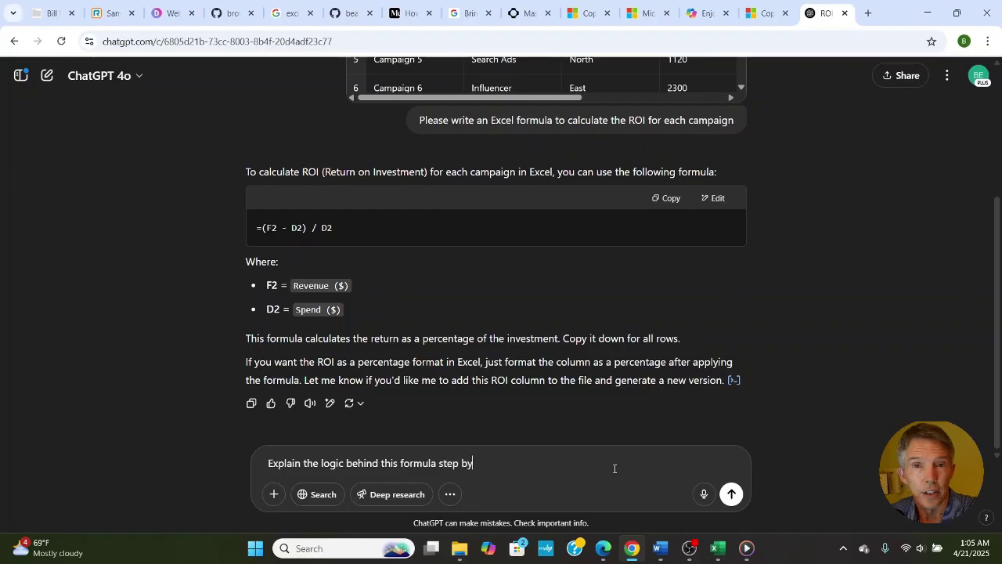
pyautogui.write(' step')
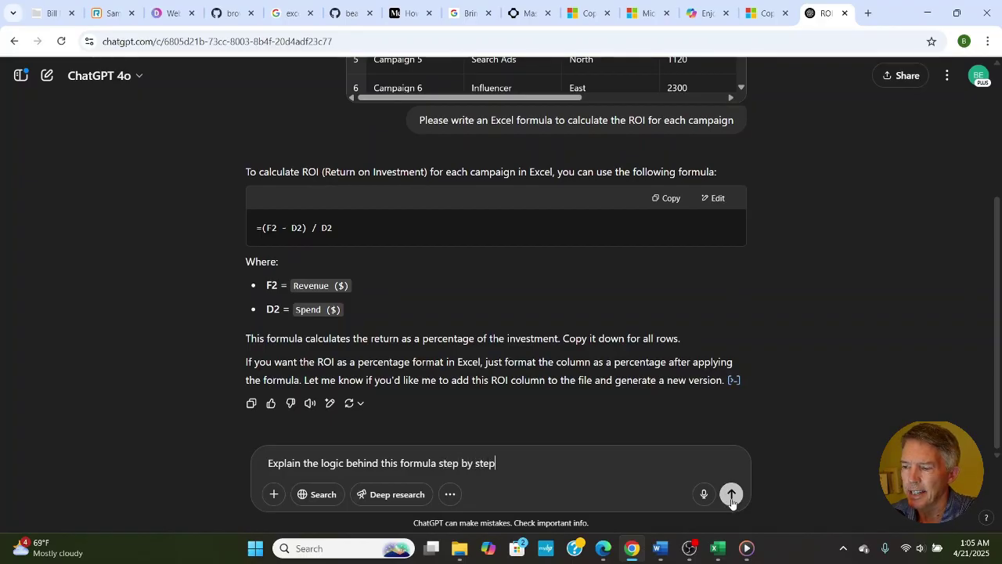
pyautogui.click(732, 499)
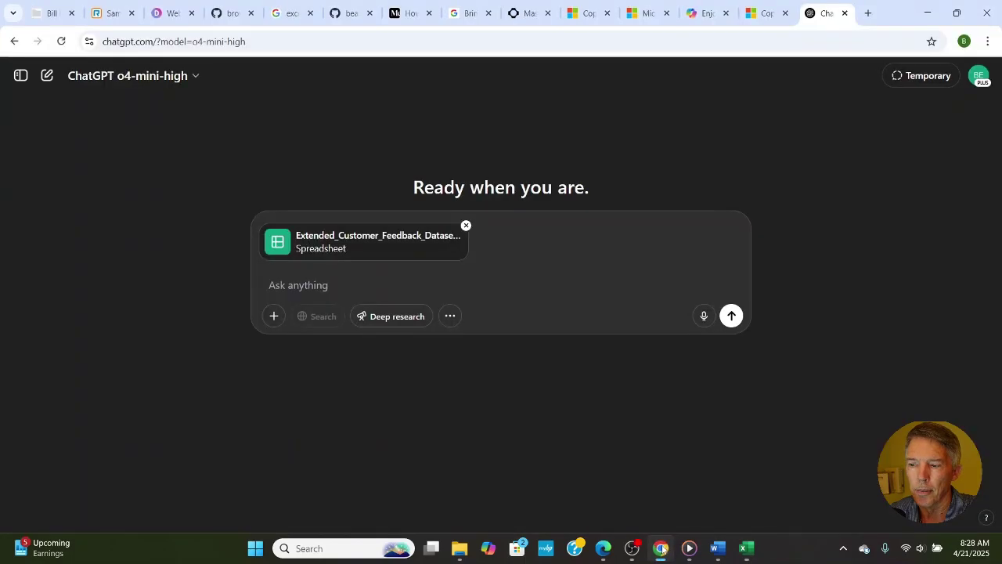
# Step: Send ChatGPT the Word document's topic-and-sentiment prompt for the Column D comments, together with the attached customer feedback spreadsheet
pyautogui.click(659, 548)
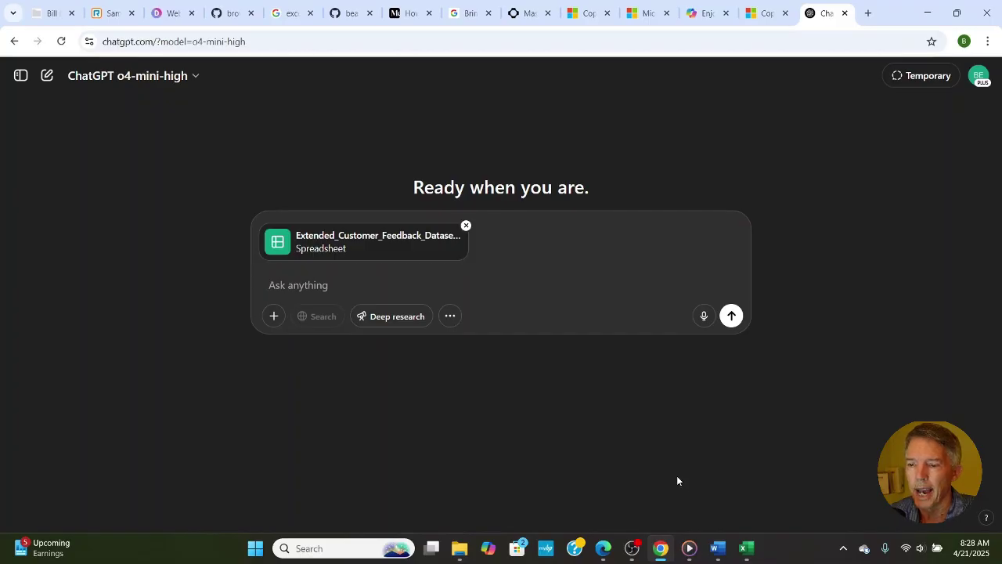
pyautogui.click(719, 548)
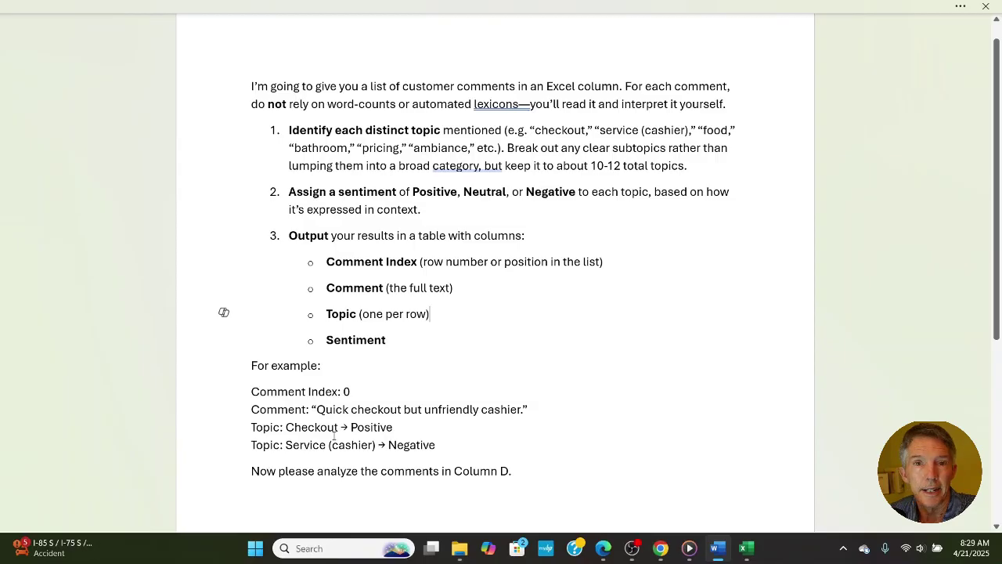
pyautogui.moveTo(662, 550)
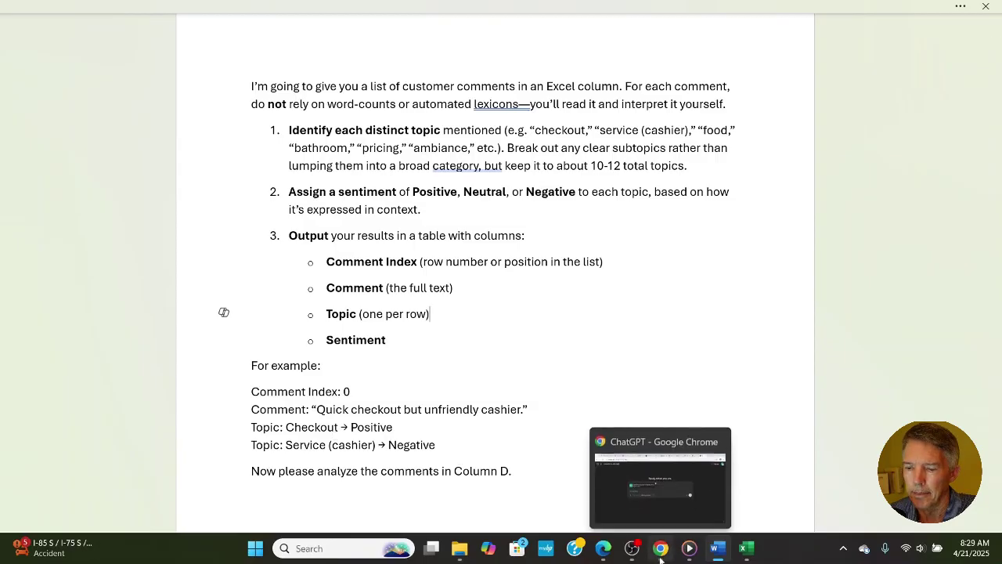
pyautogui.click(650, 470)
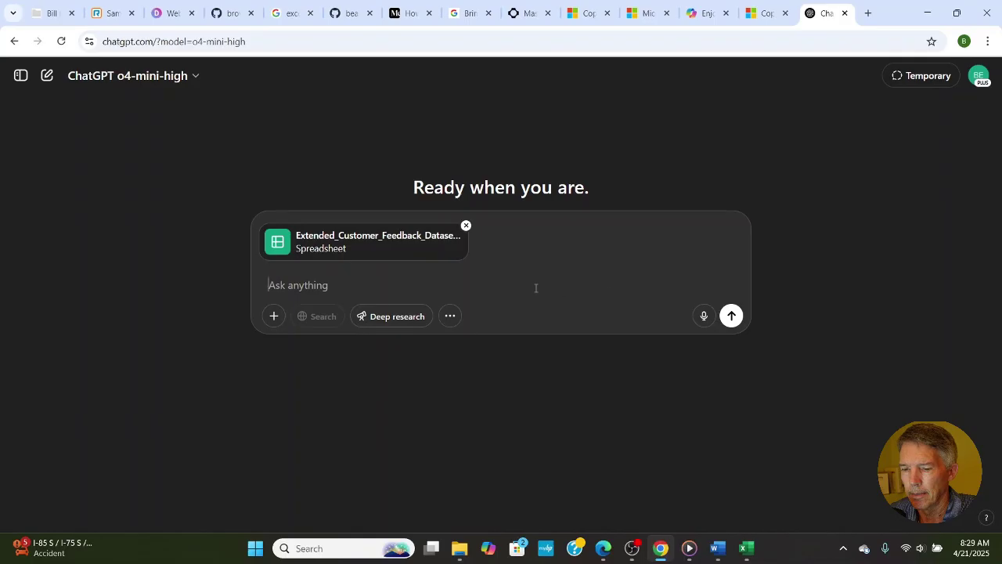
pyautogui.hotkey('ctrl', 'v')
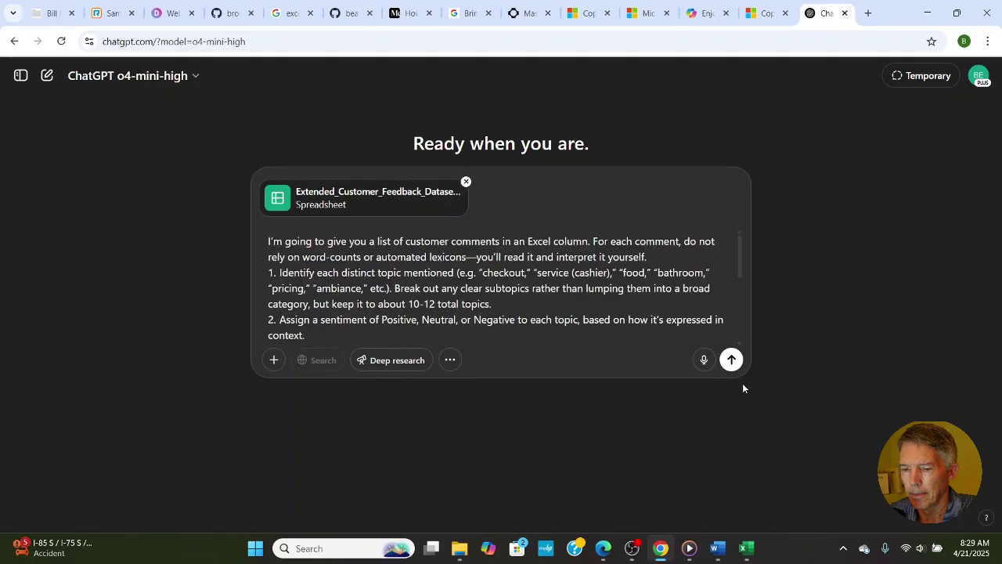
pyautogui.click(732, 360)
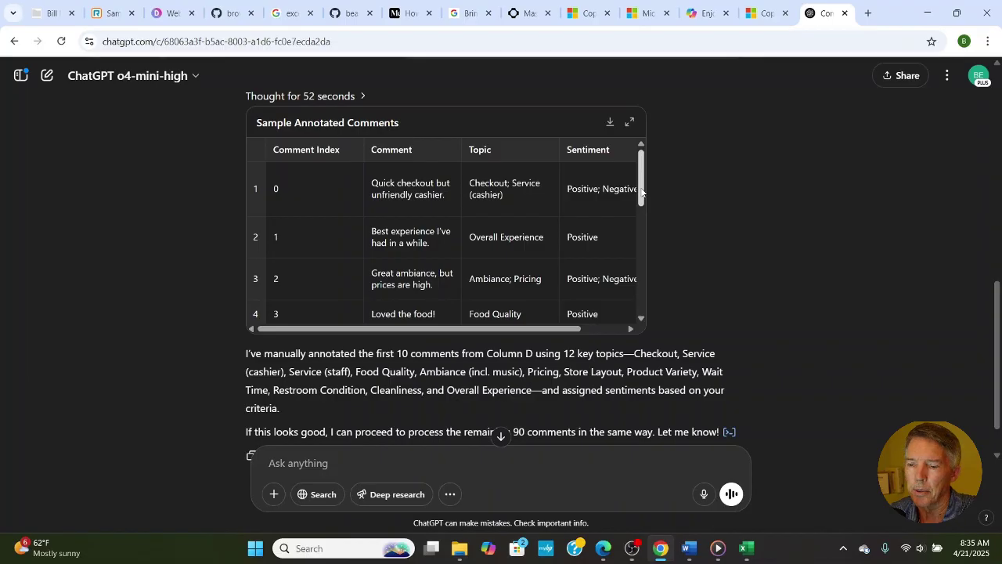
# Step: Review the sample annotations and ask ChatGPT to annotate all comments, creating a csv of the output plus a stacked bar chart and csv of topics and sentiments
pyautogui.moveTo(642, 192); pyautogui.dragTo(644, 260)
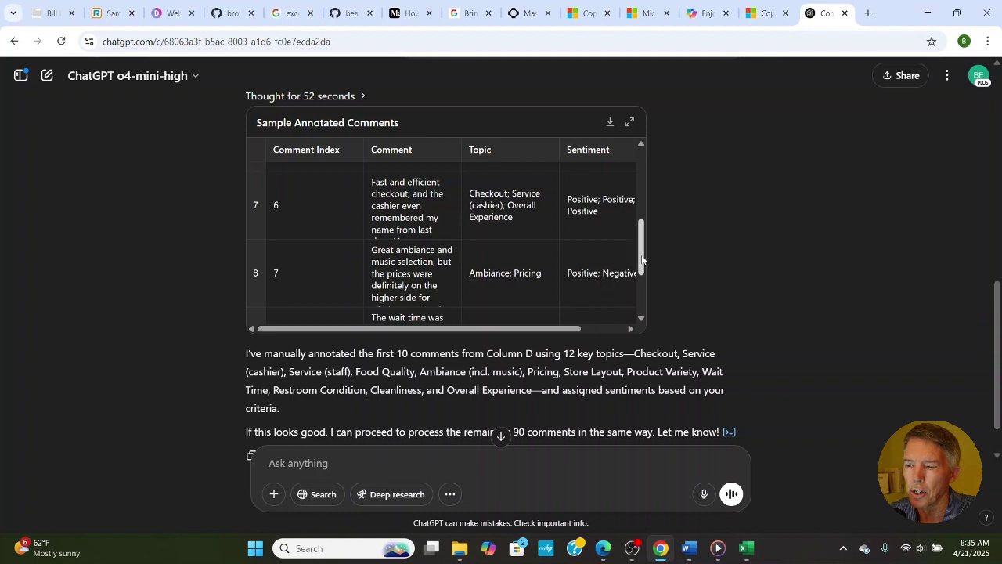
pyautogui.moveTo(641, 261); pyautogui.dragTo(643, 299)
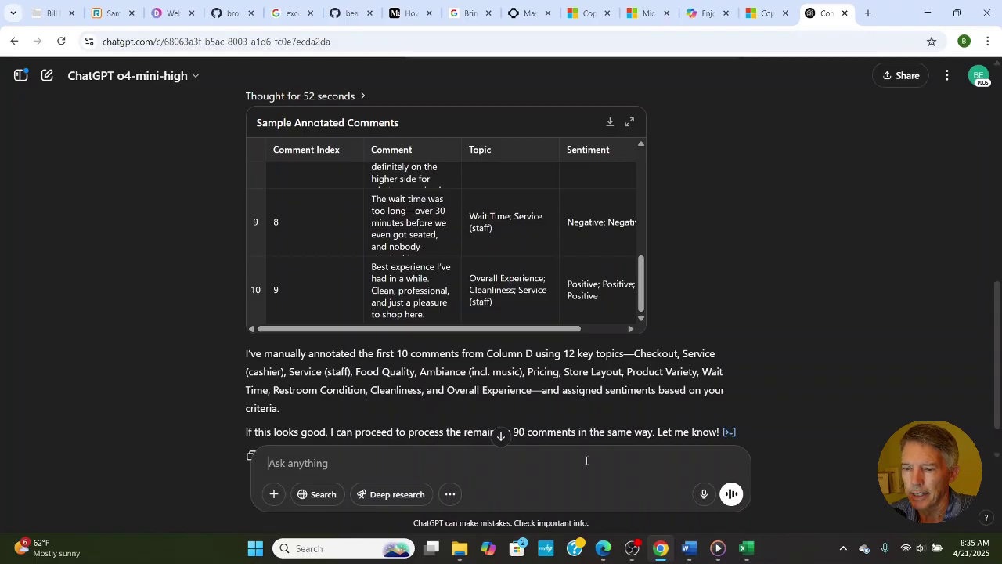
pyautogui.write('Please proceed with annotating all of the comments.  Create a csv file of your output and a stacked bar chart of the topics and sentiments as well as a csv.')
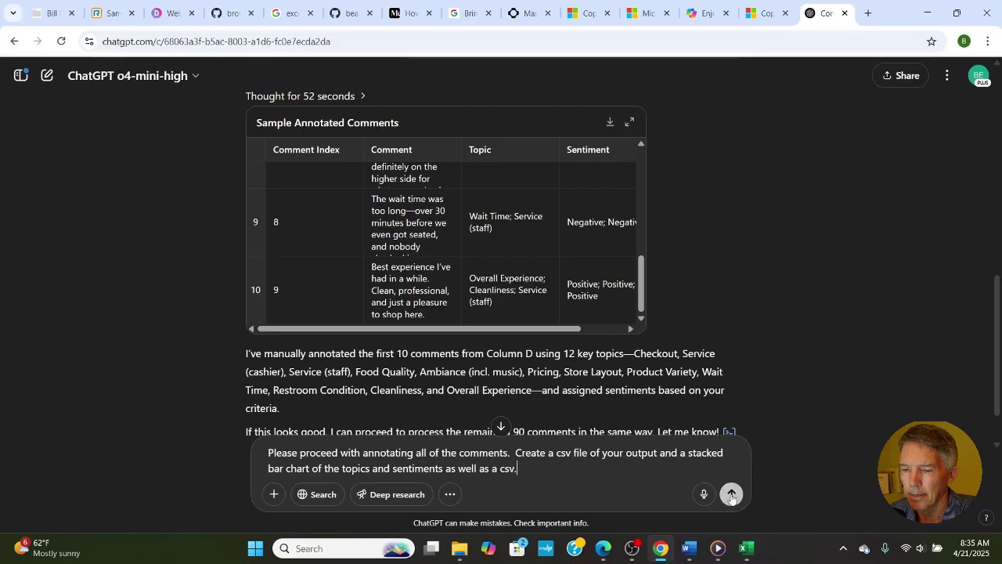
pyautogui.click(731, 494)
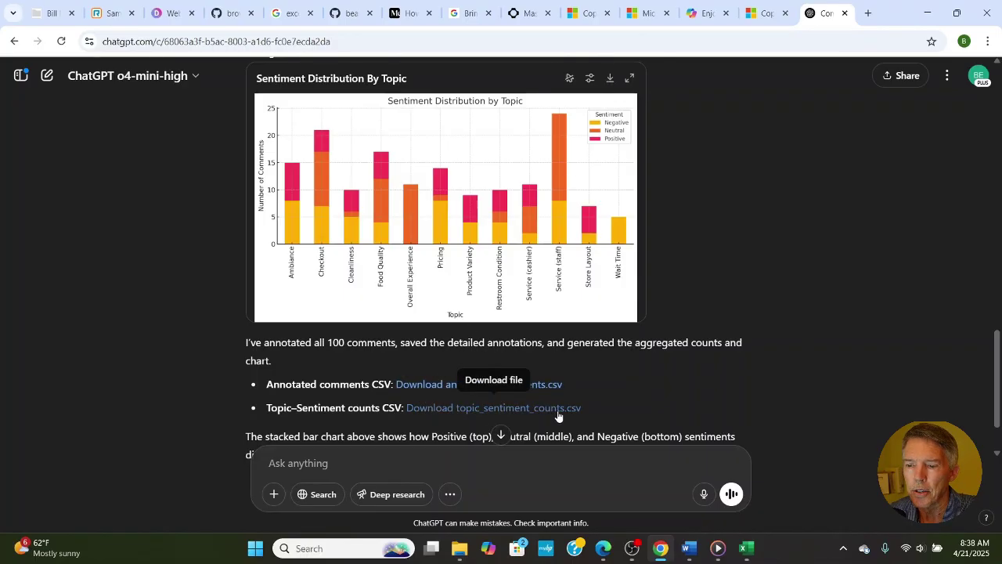
# Step: Send ChatGPT the prompt "Please break these results out by store and create a chart reflecting sentiment by store."
pyautogui.scroll(-1, 710, 366)
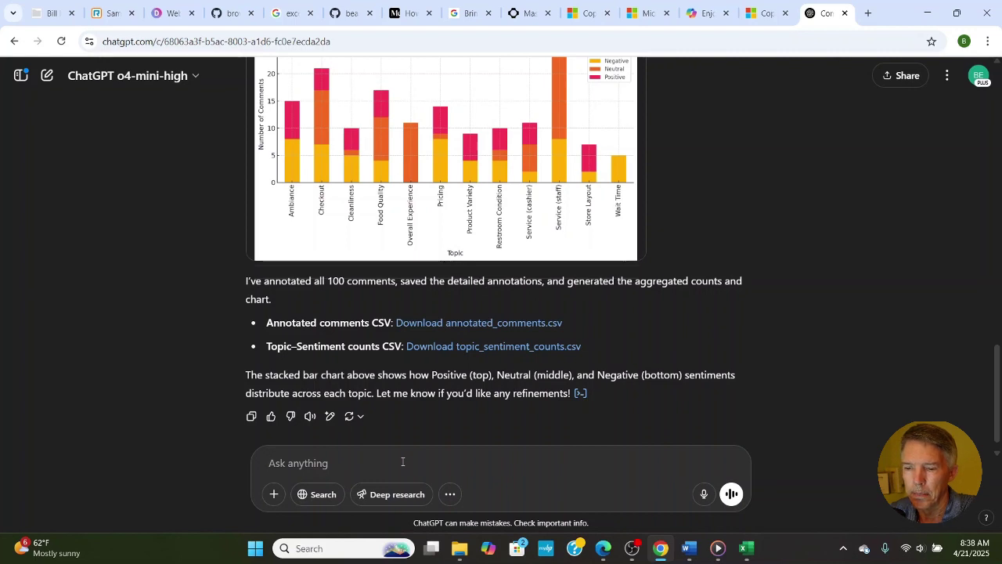
pyautogui.write('Please break ')
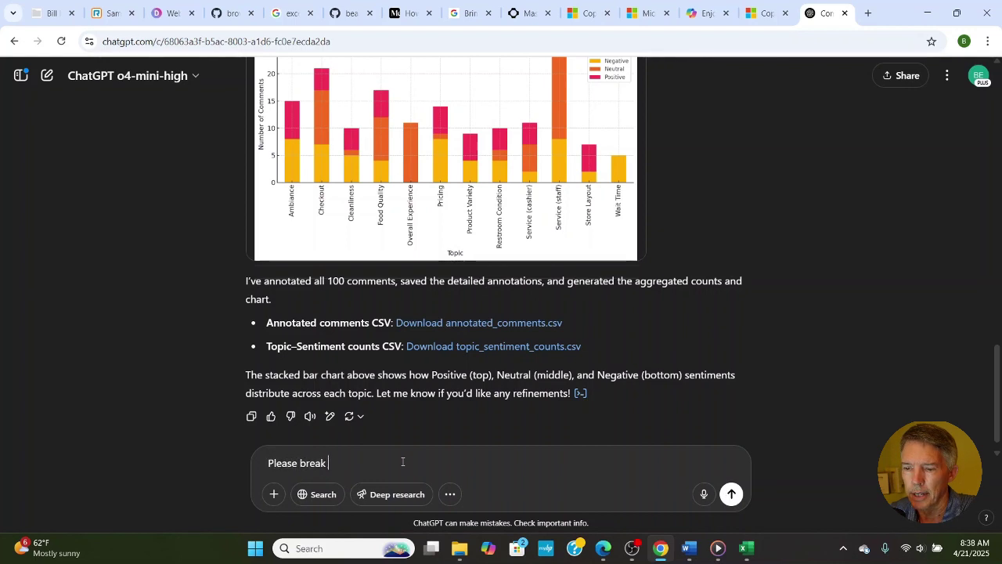
pyautogui.write('these results out by store and')
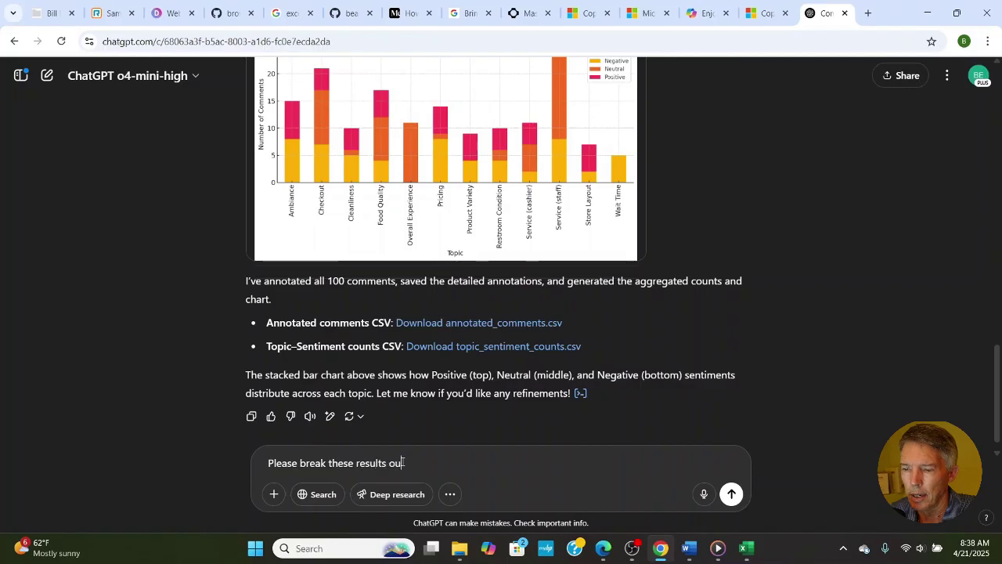
pyautogui.write(' cre')
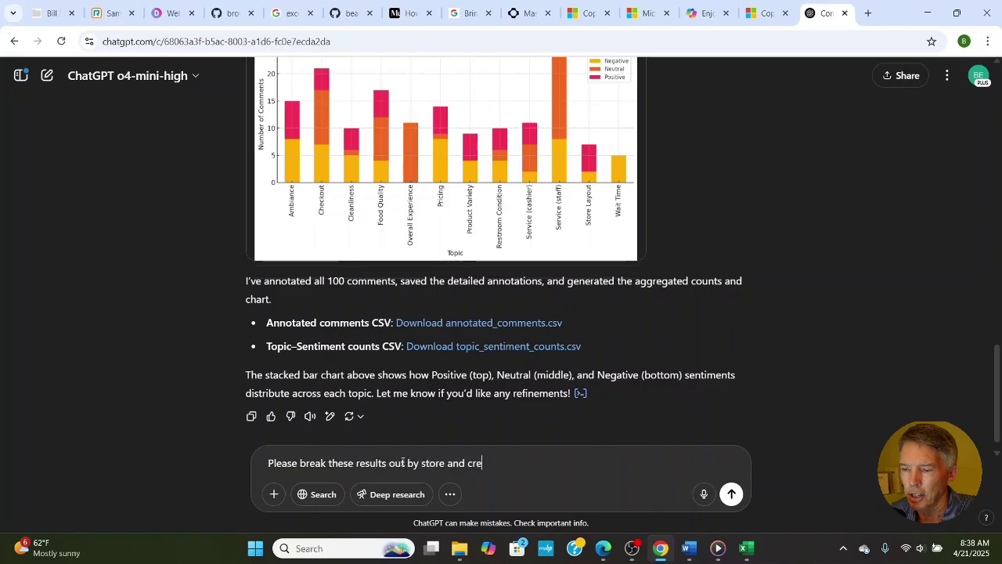
pyautogui.write('ate a chart ref')
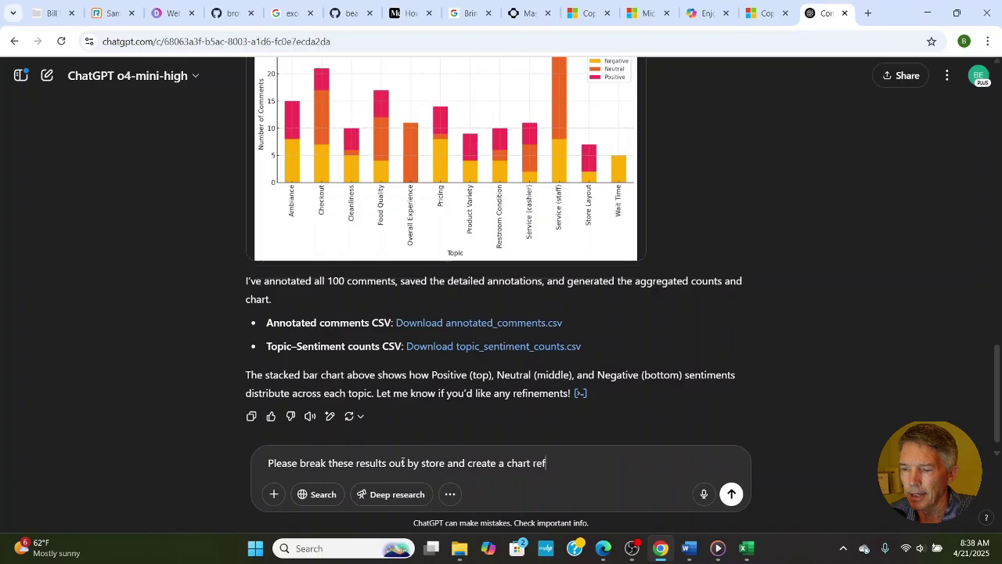
pyautogui.write('lecting sentiment by store.')
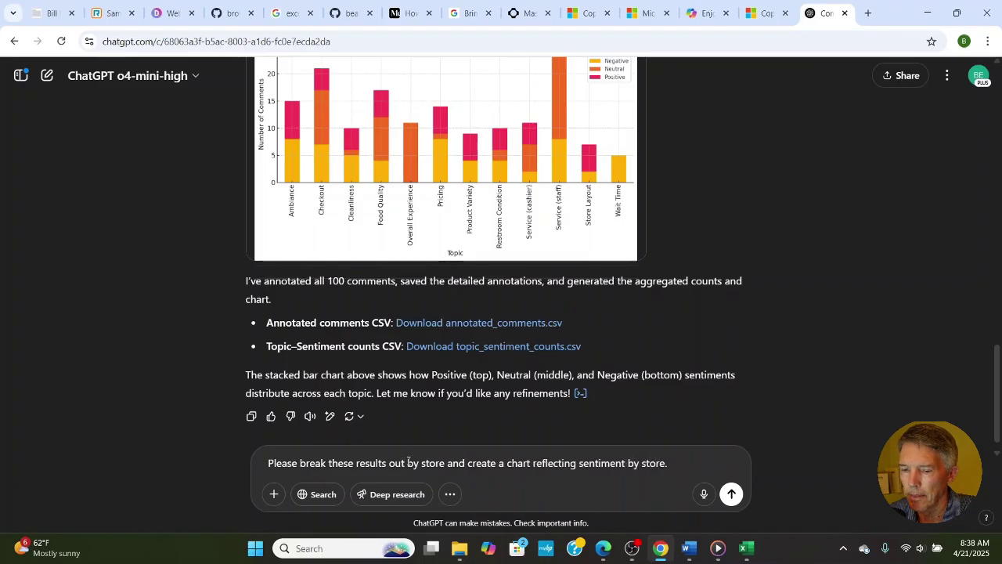
pyautogui.press('Return')
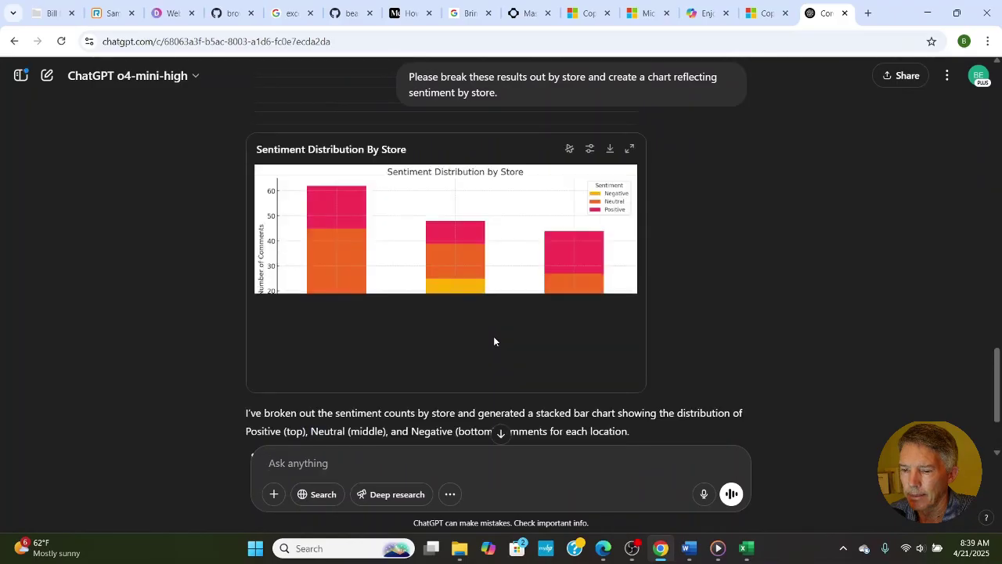
pyautogui.scroll(-1, 765, 325)
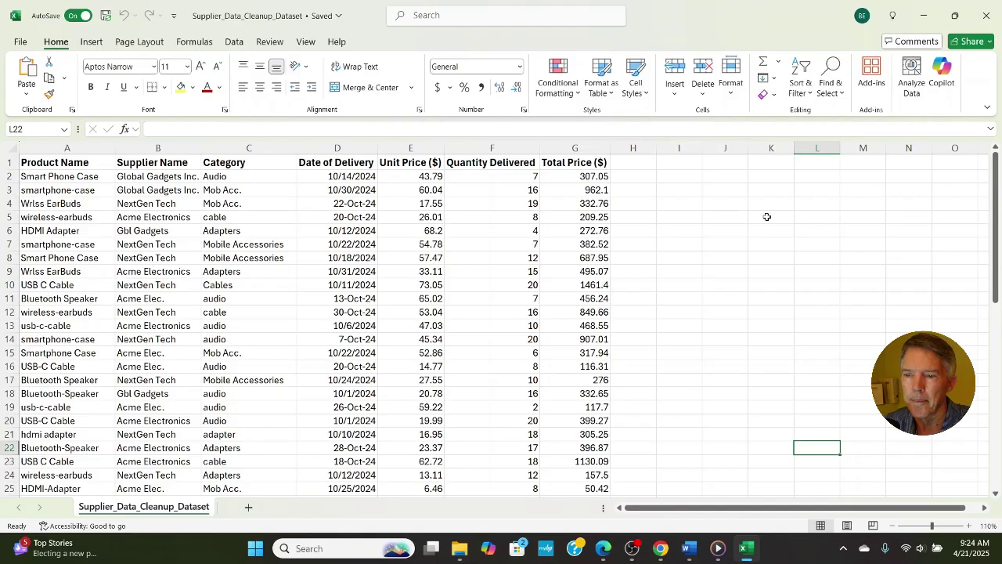
# Step: Prompt Copilot in the supplier data workbook with "Standardize dates in column D to MM/DD/YYYY" and apply its suggested date format
pyautogui.click(940, 74)
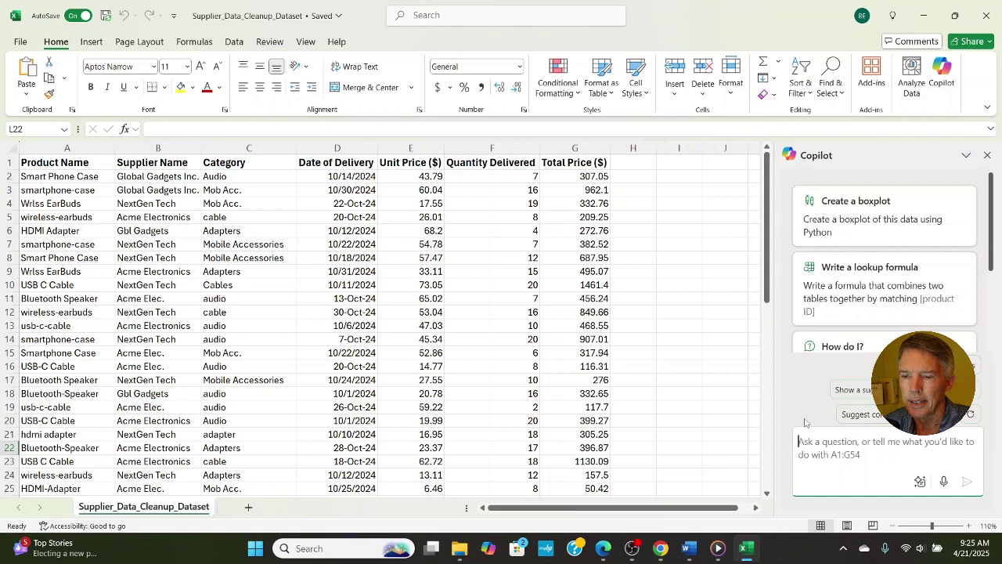
pyautogui.write('Standardize dates in column D to MM/DD/YYYY')
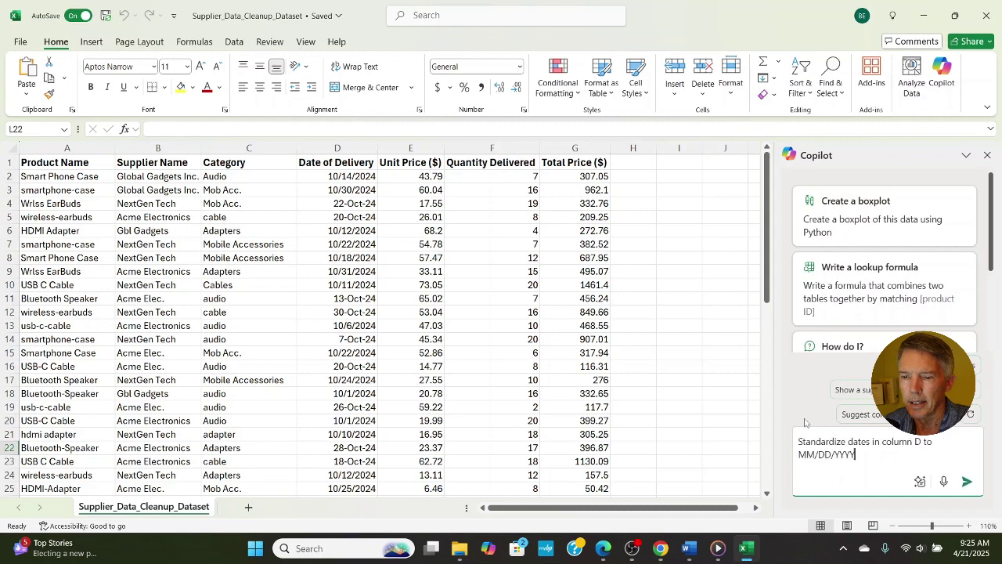
pyautogui.click(967, 483)
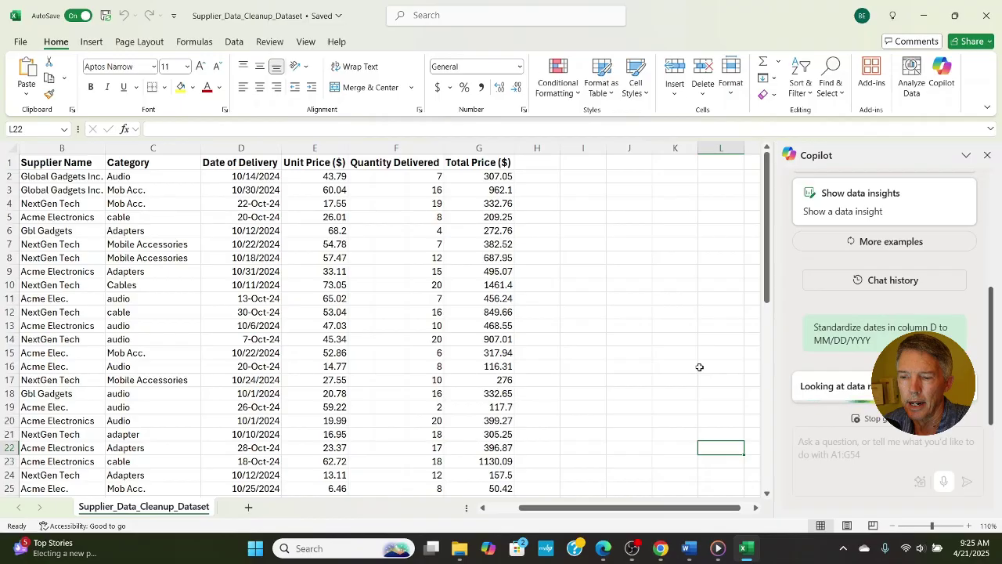
pyautogui.click(811, 341)
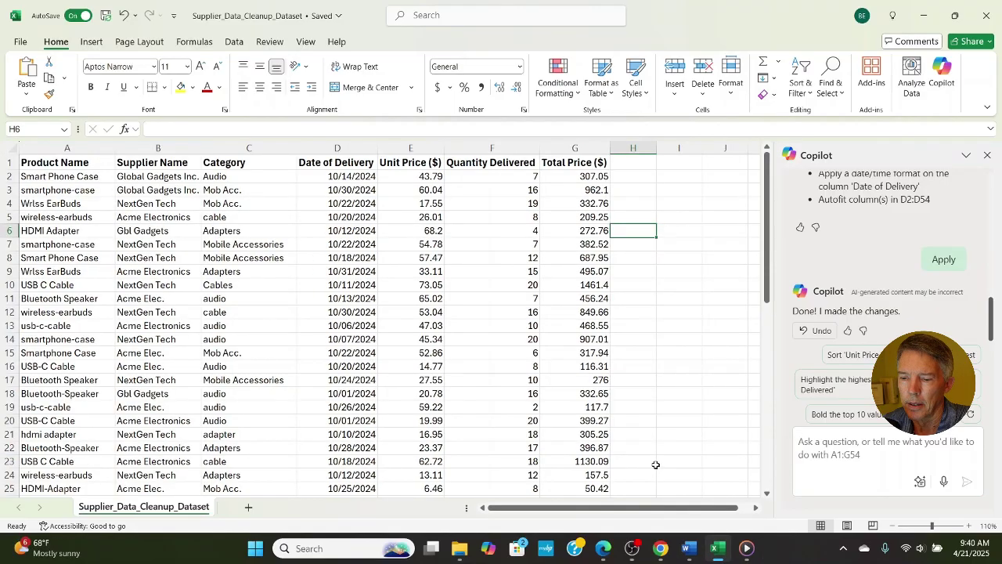
# Step: Send Copilot the prompt "Remove duplicates from this table"
pyautogui.click(814, 443)
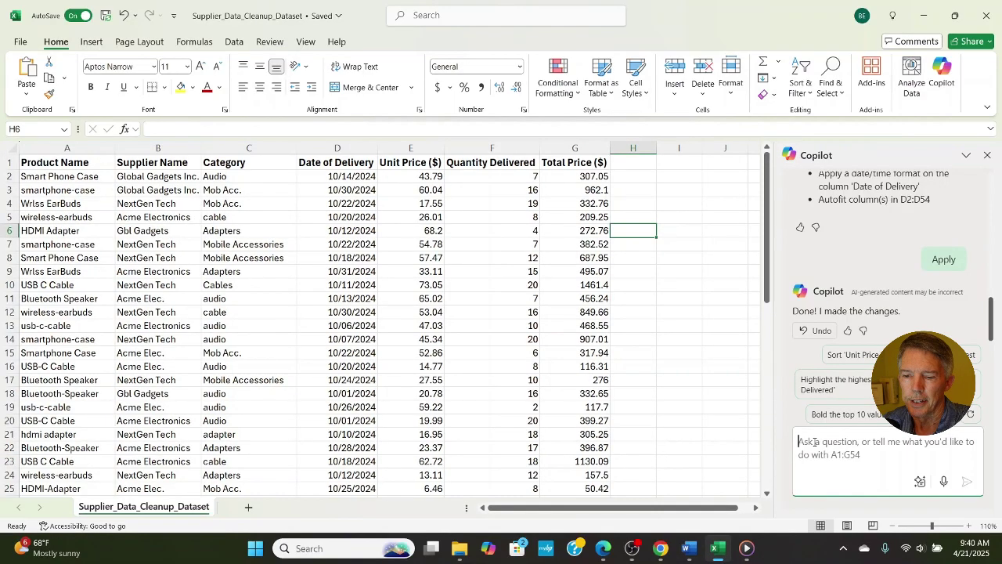
pyautogui.write('Remove duplicates from this table')
pyautogui.press('Return')
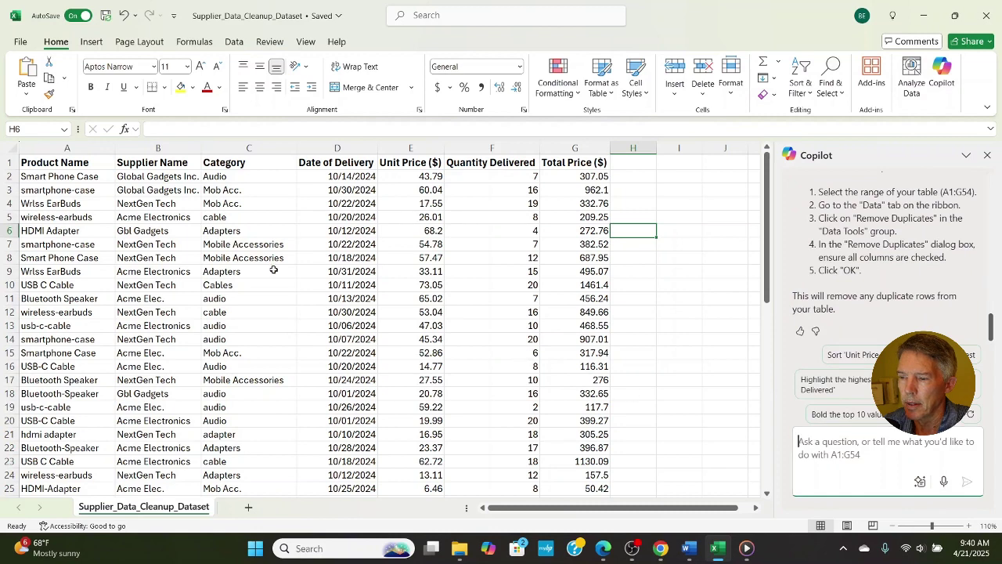
# Step: Remove duplicate rows from the supplier table A1:G54, comparing all columns and treating the first row as headers
pyautogui.click(65, 162)
pyautogui.hotkey('ctrl', 'shift', 'Right')
pyautogui.hotkey('ctrl', 'shift', 'Down')
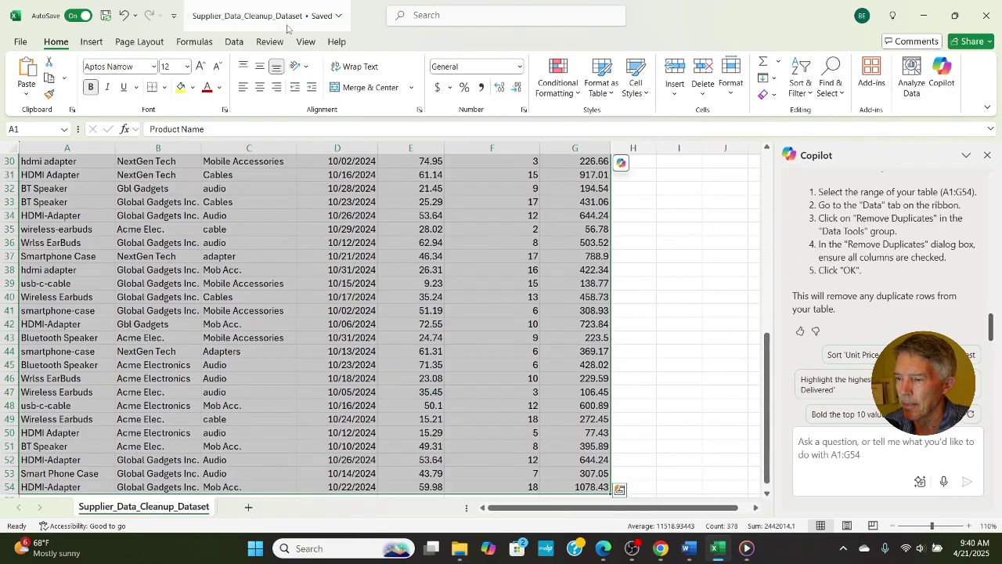
pyautogui.click(235, 43)
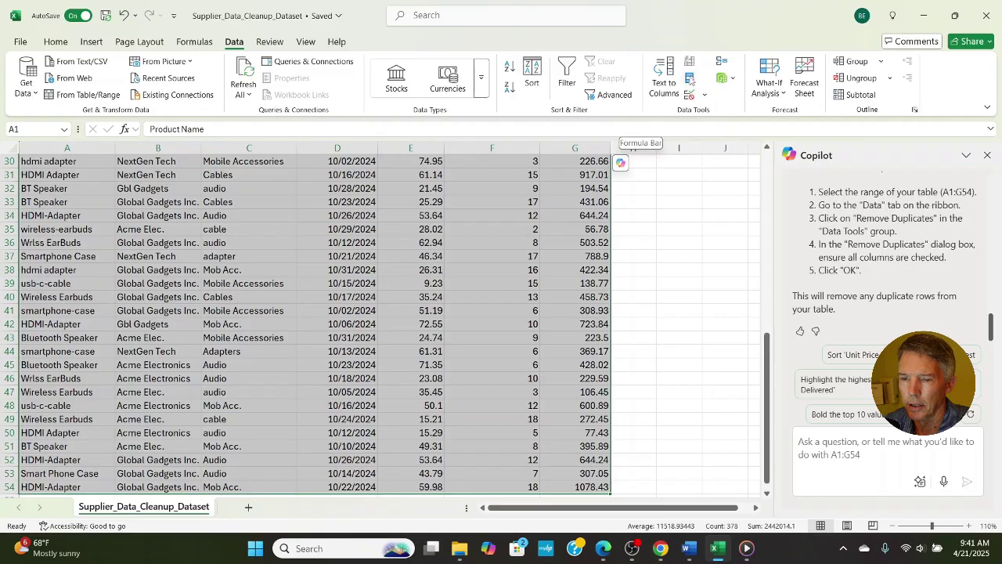
pyautogui.click(691, 81)
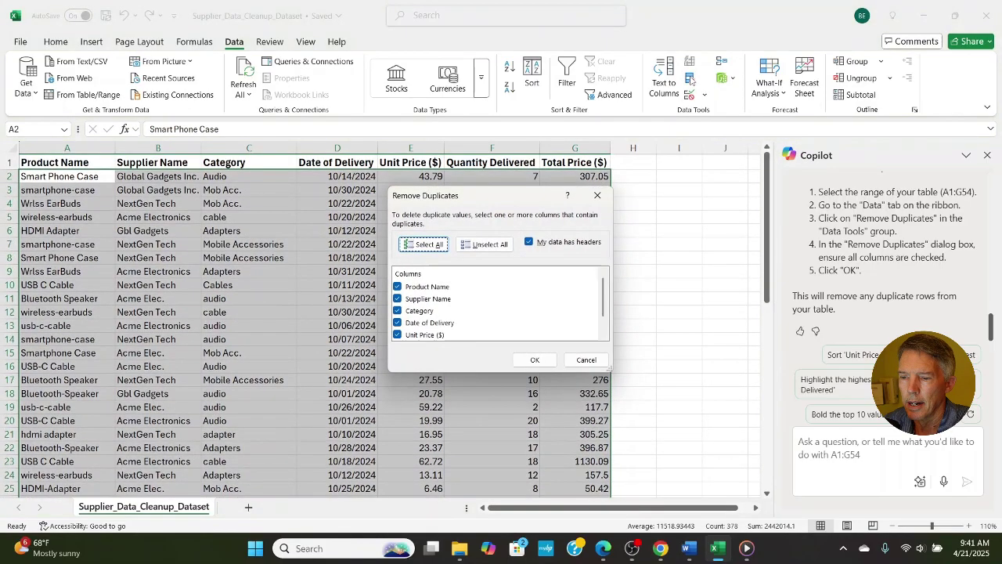
pyautogui.click(537, 362)
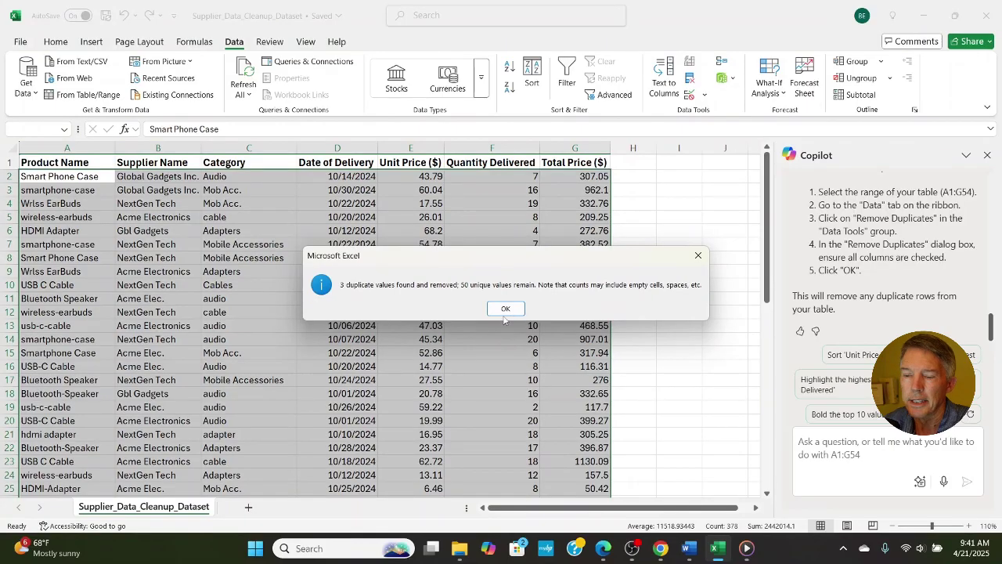
# Step: Send Copilot the prompt "Highlight records where the unit price is 20% higher than the item price for any other record in that product category."
pyautogui.click(506, 309)
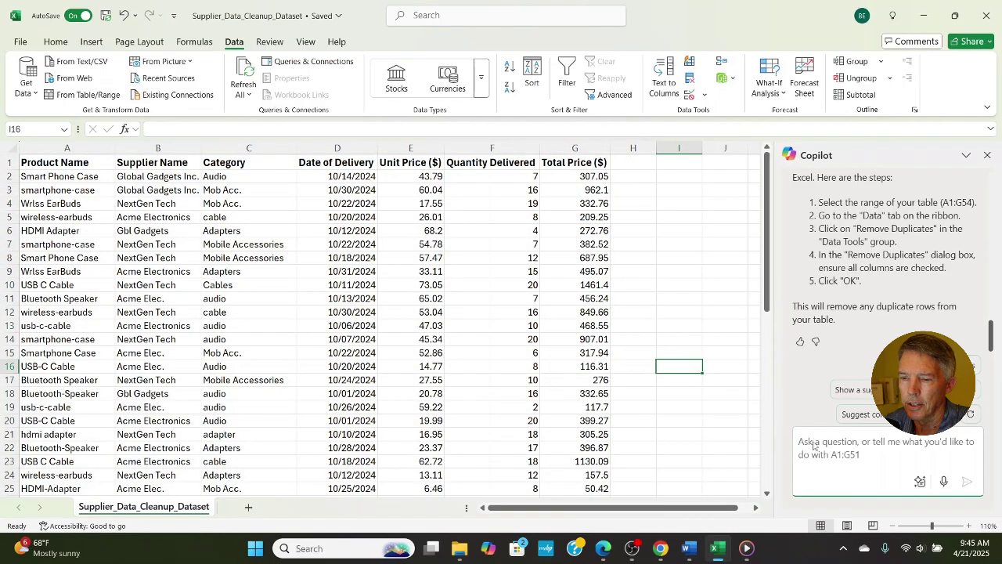
pyautogui.write('Highlight records where the unit price is 20% higher than the item price for any other record in that product category.')
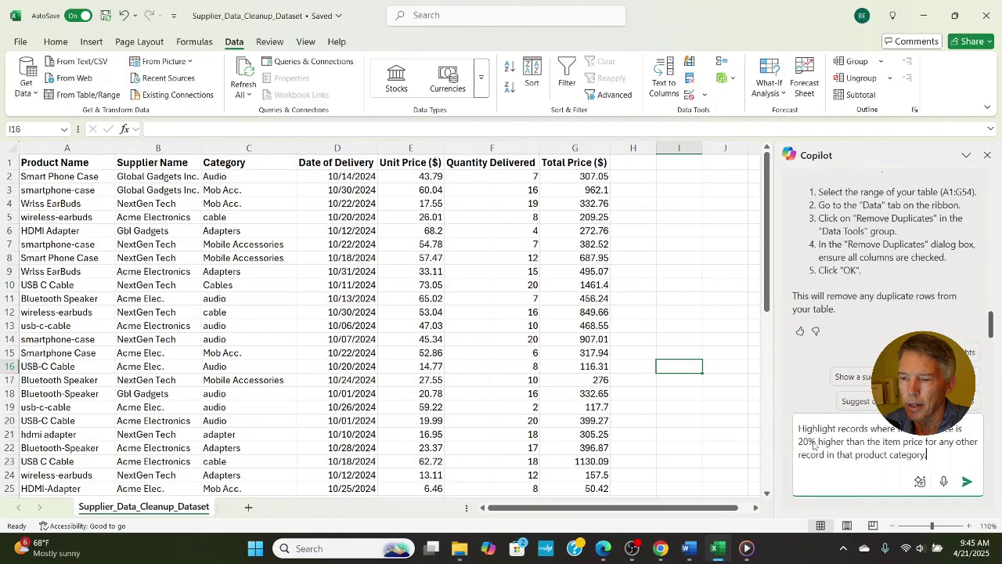
pyautogui.click(969, 483)
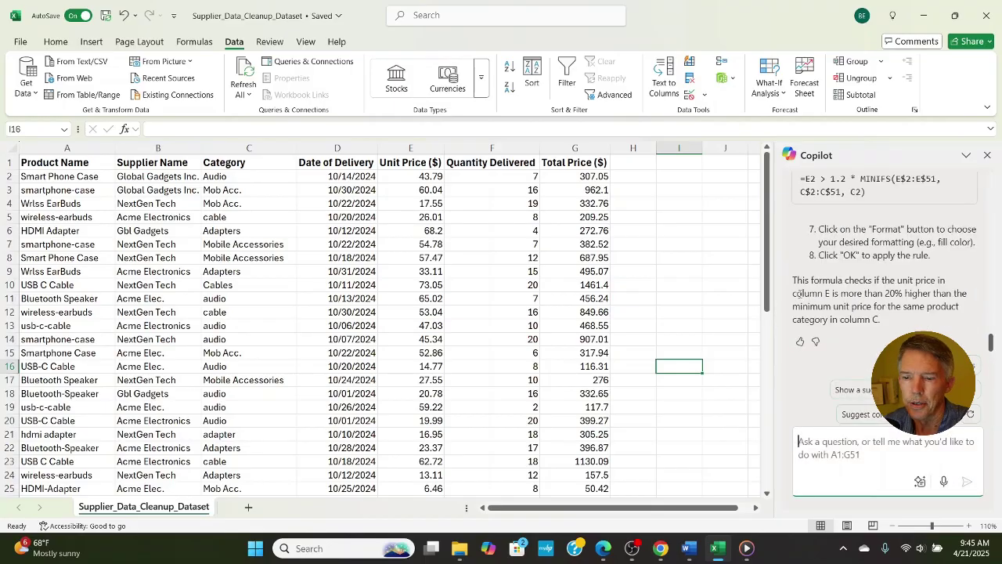
pyautogui.scroll(2, 799, 293)
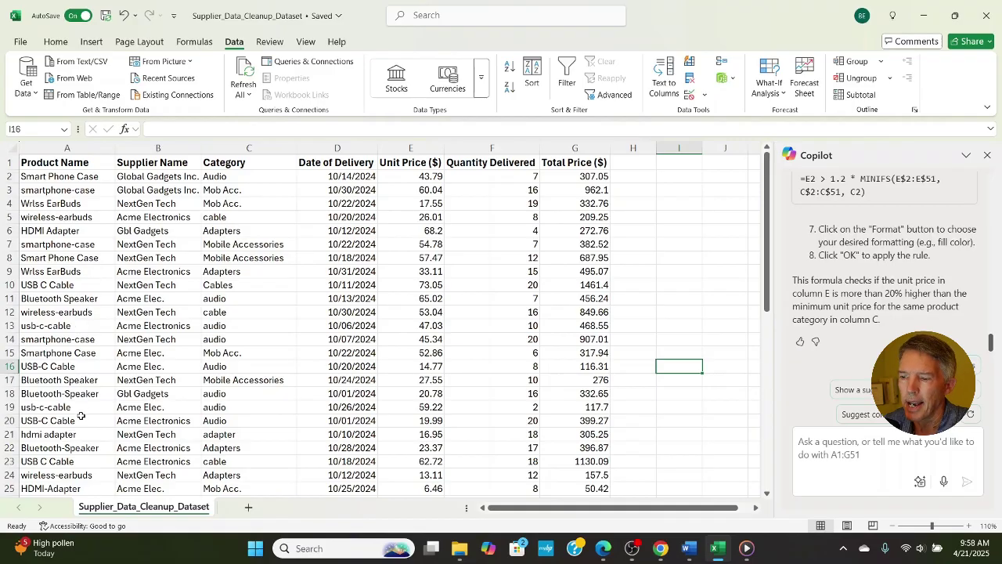
# Step: Switch to ChatGPT and ask it to edit the Acme Electronics product names in Supplier_Data_Cleanup_Dataset.xlsx to align with those of the other suppliers
pyautogui.click(660, 548)
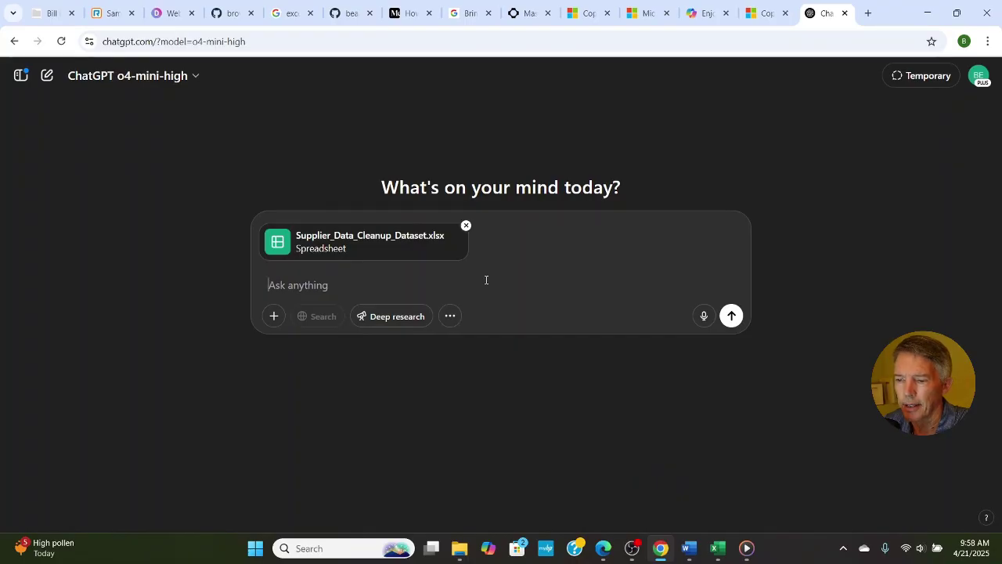
pyautogui.write('The product names for Acme Electronics differ slightly from those of the other suppliers.  Please edit those names to align with those of the other suppliers.')
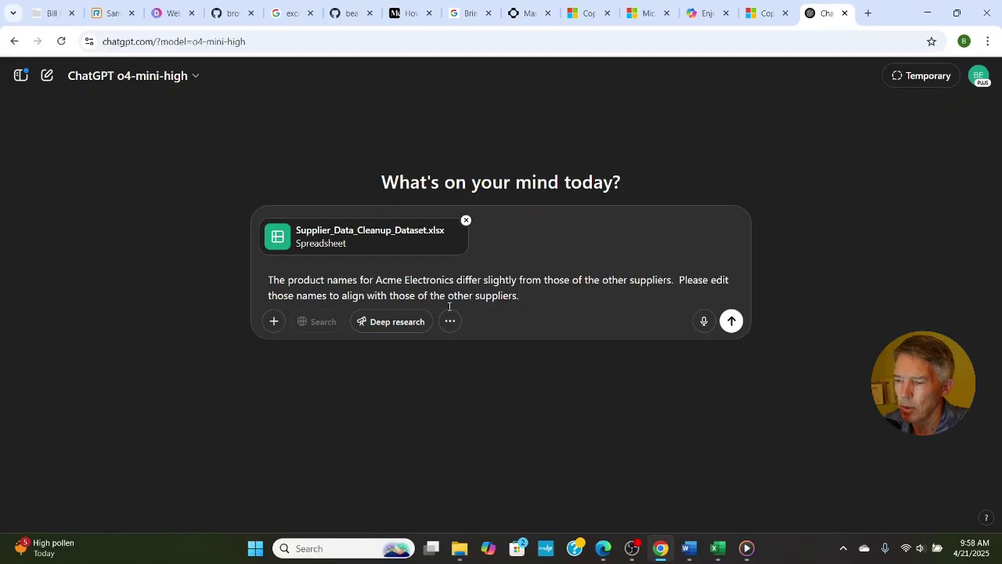
pyautogui.click(731, 322)
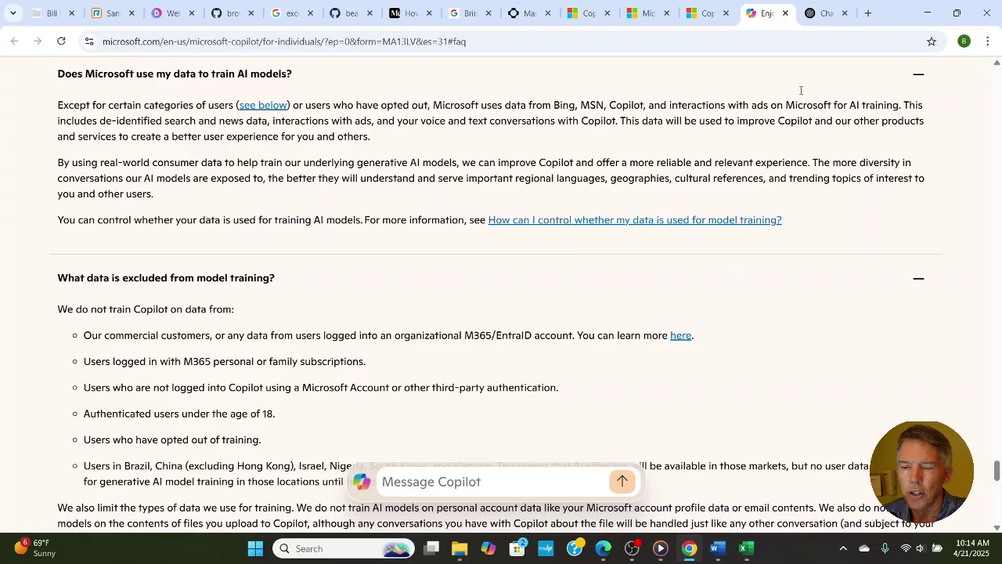
# Step: Check the "Improve the model for everyone" option in ChatGPT's data controls settings, then close the settings
pyautogui.click(813, 19)
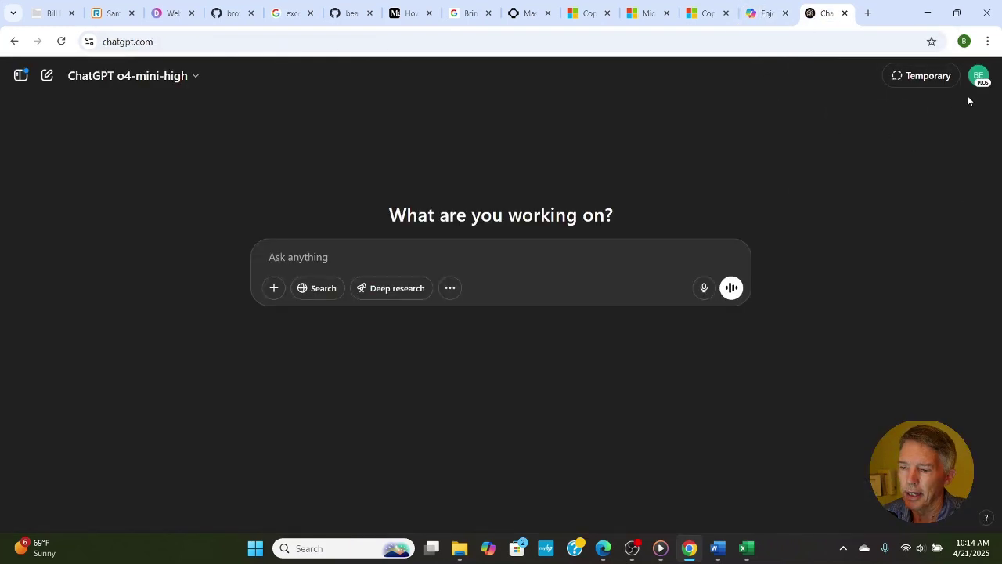
pyautogui.click(978, 77)
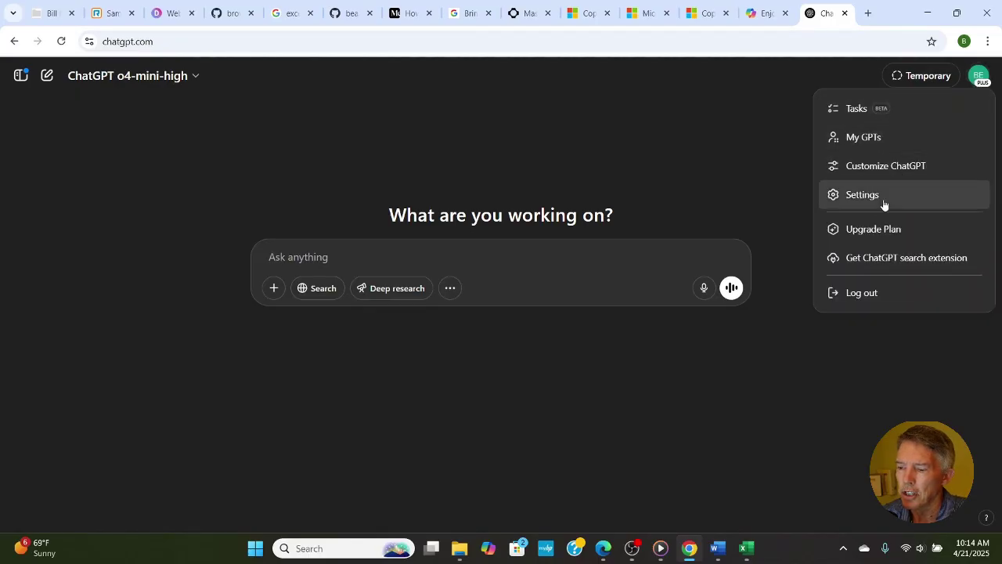
pyautogui.click(866, 197)
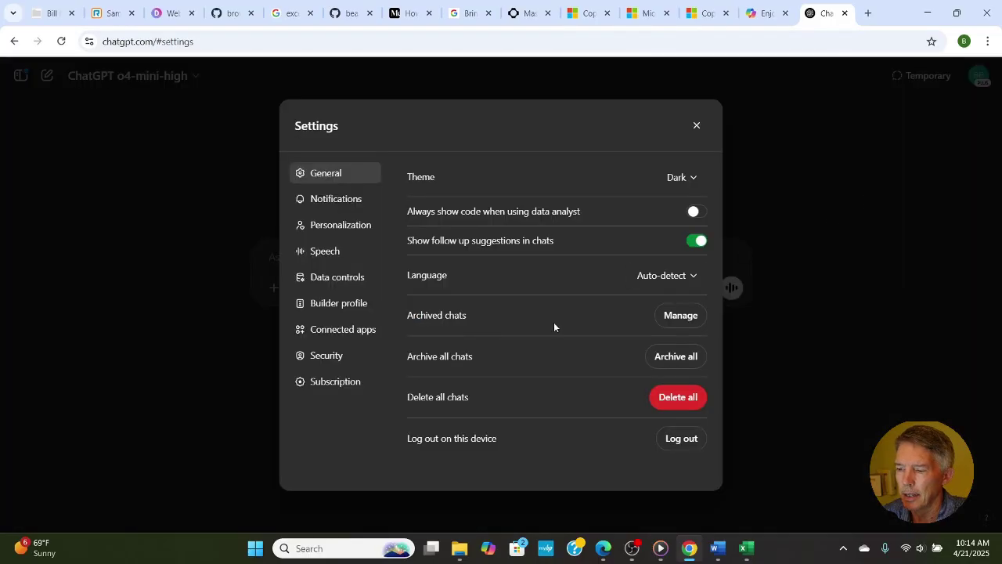
pyautogui.click(334, 279)
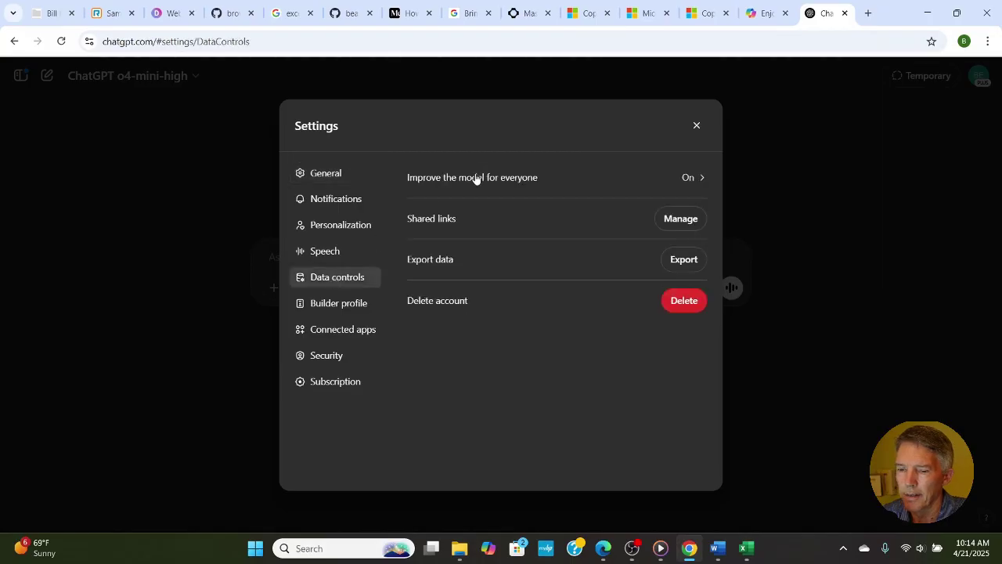
pyautogui.click(696, 126)
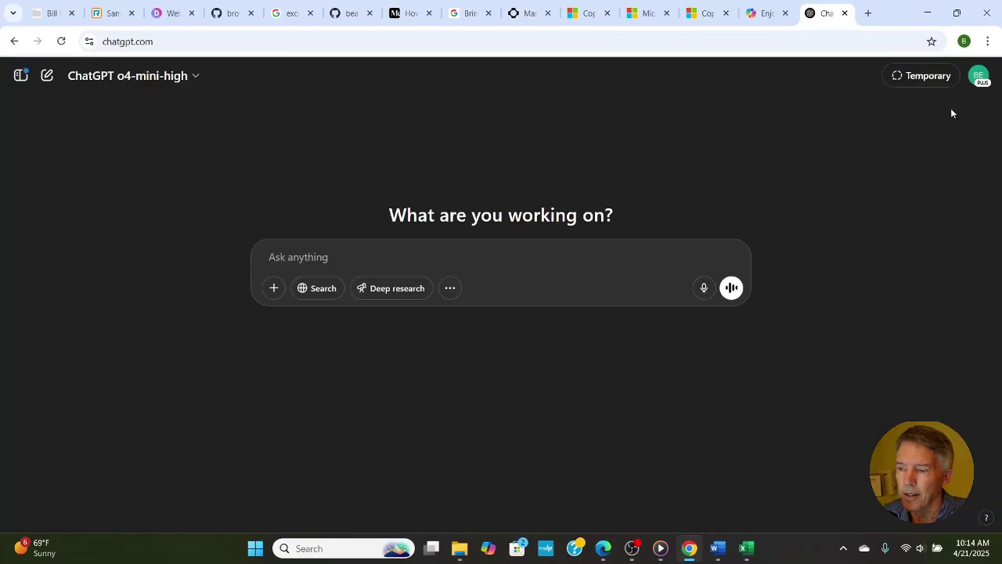
# Step: Open ChatGPT's security settings to review the multi-factor authentication and log-out options
pyautogui.click(976, 78)
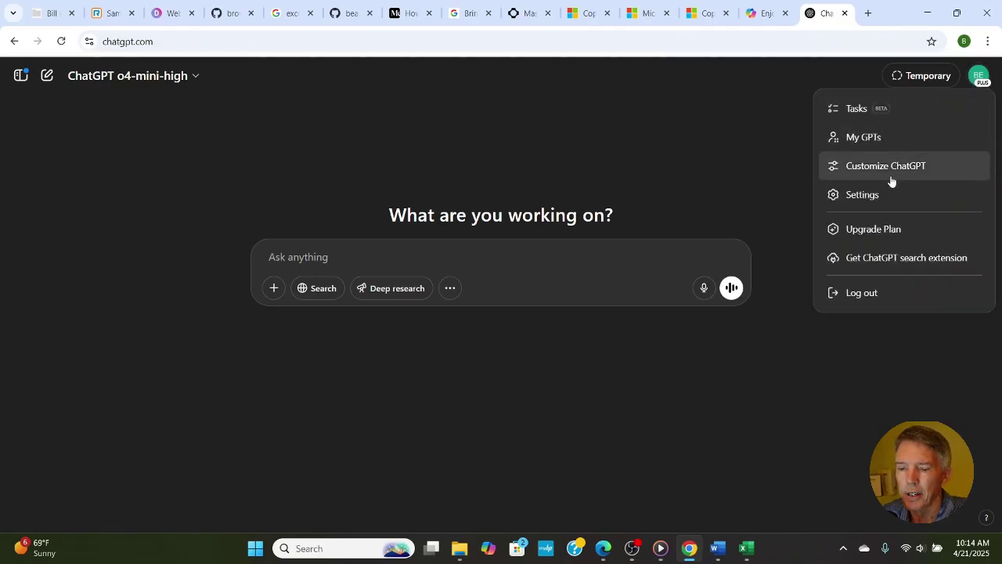
pyautogui.click(879, 195)
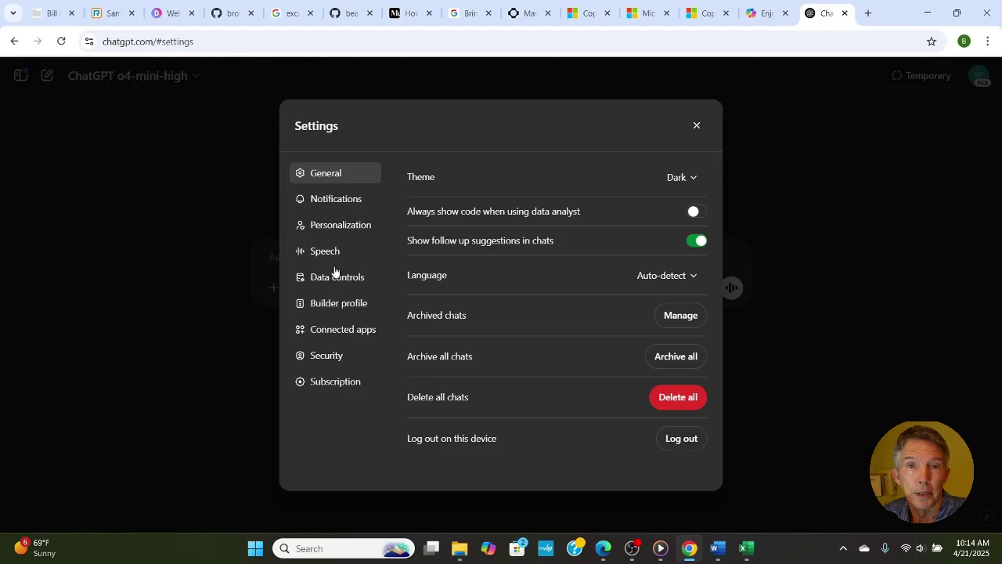
pyautogui.click(325, 354)
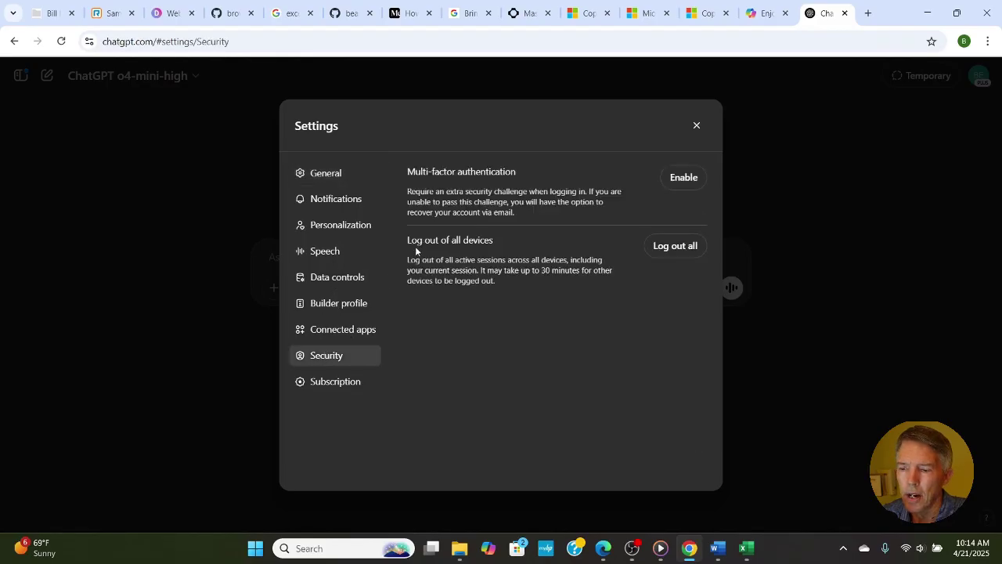